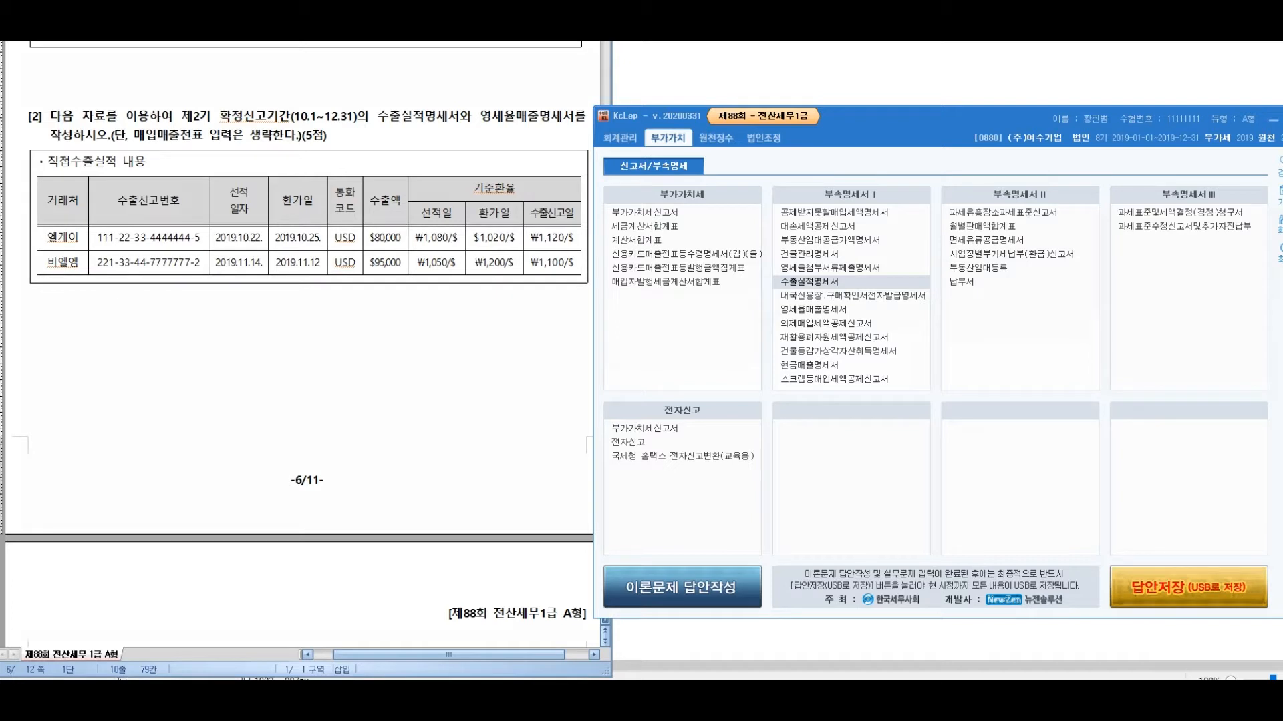
mouse_move(81, 178)
left_mouse_down()
mouse_move(44, 116)
mouse_move(66, 186)
left_mouse_up()
left_click_drag(160, 125, 165, 157)
left_click_drag(205, 98, 202, 167)
mouse_move(219, 101)
left_mouse_down()
mouse_move(230, 125)
mouse_move(246, 123)
left_mouse_up()
left_click_drag(230, 129, 231, 182)
mouse_move(241, 105)
left_mouse_down()
mouse_move(265, 136)
mouse_move(292, 139)
mouse_move(401, 86)
mouse_move(391, 101)
left_mouse_up()
left_click_drag(357, 142, 519, 152)
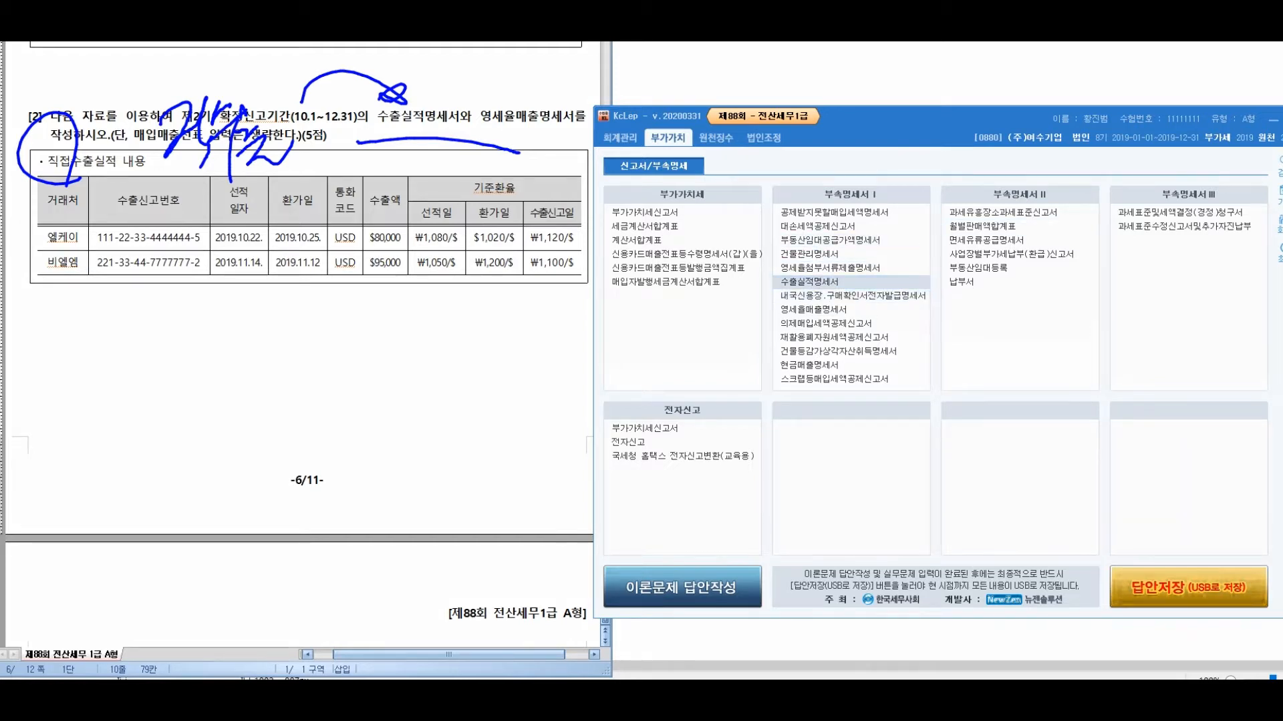
Open the export performance statement (수출실적명세서) and set its inquiry period to October through December 2019.
left_click(809, 282)
left_click_drag(625, 123, 681, 151)
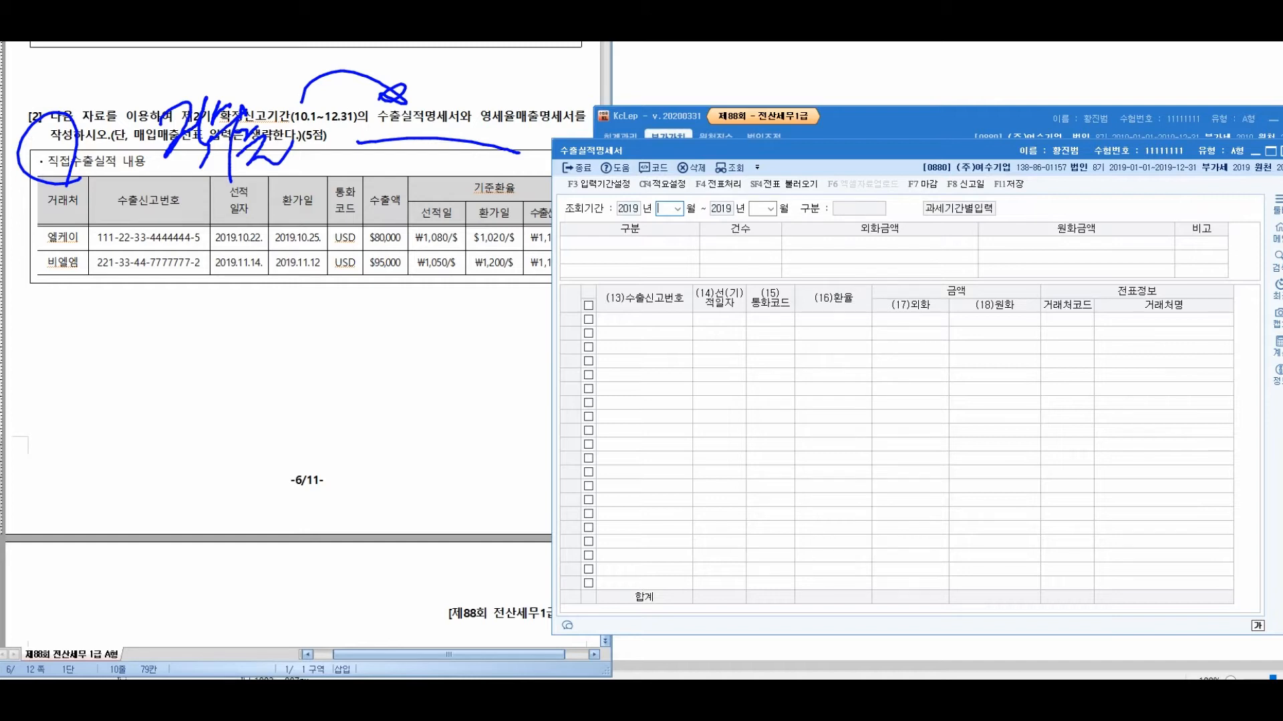
type("1012")
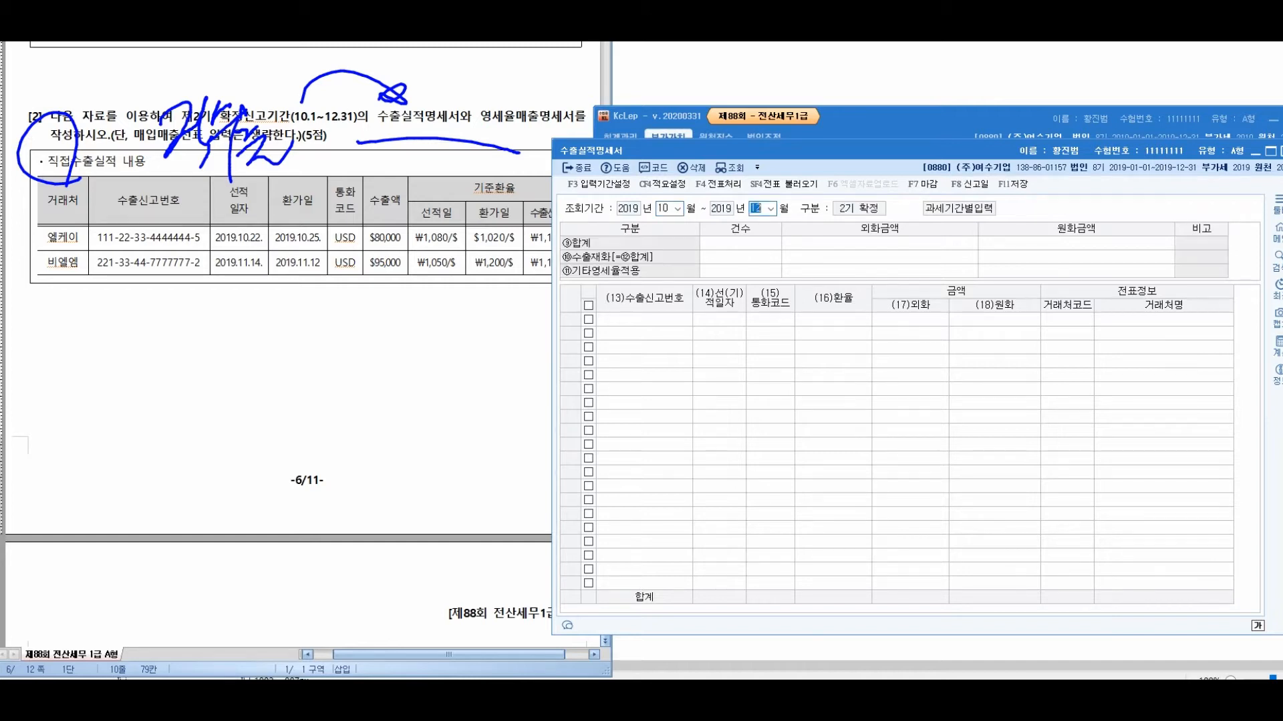
key("Return")
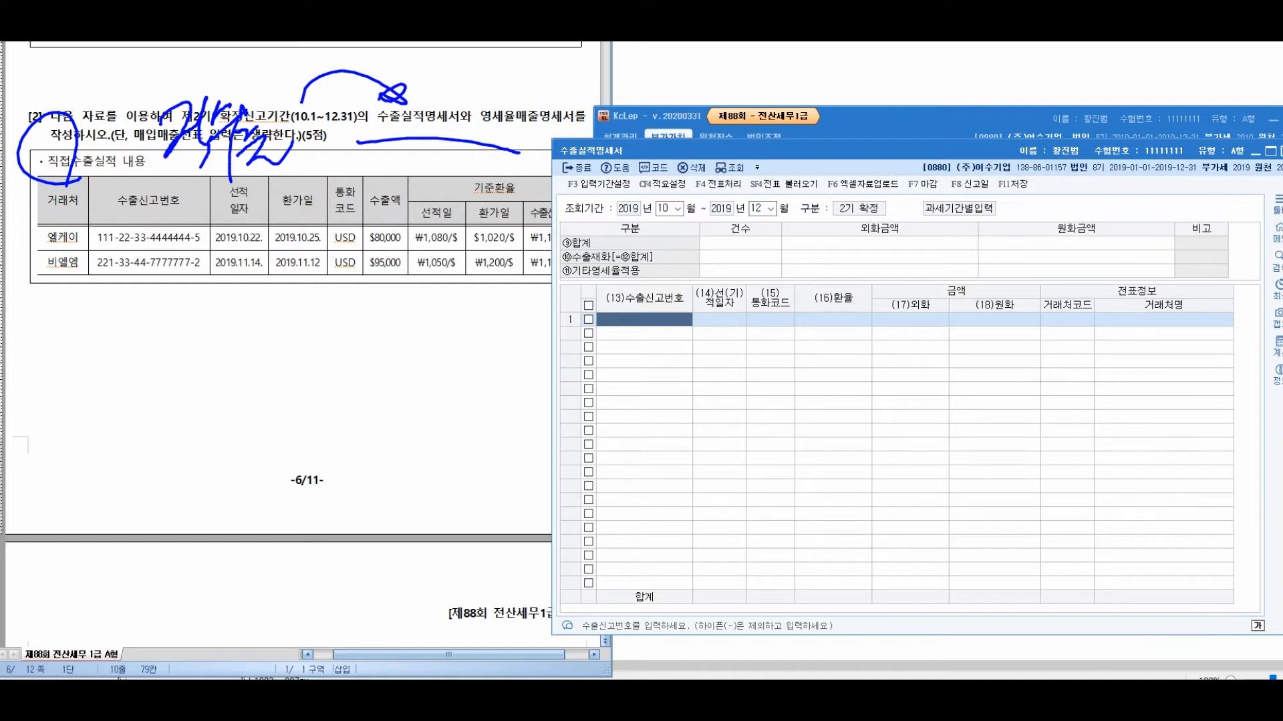
type("111-22-33-4")
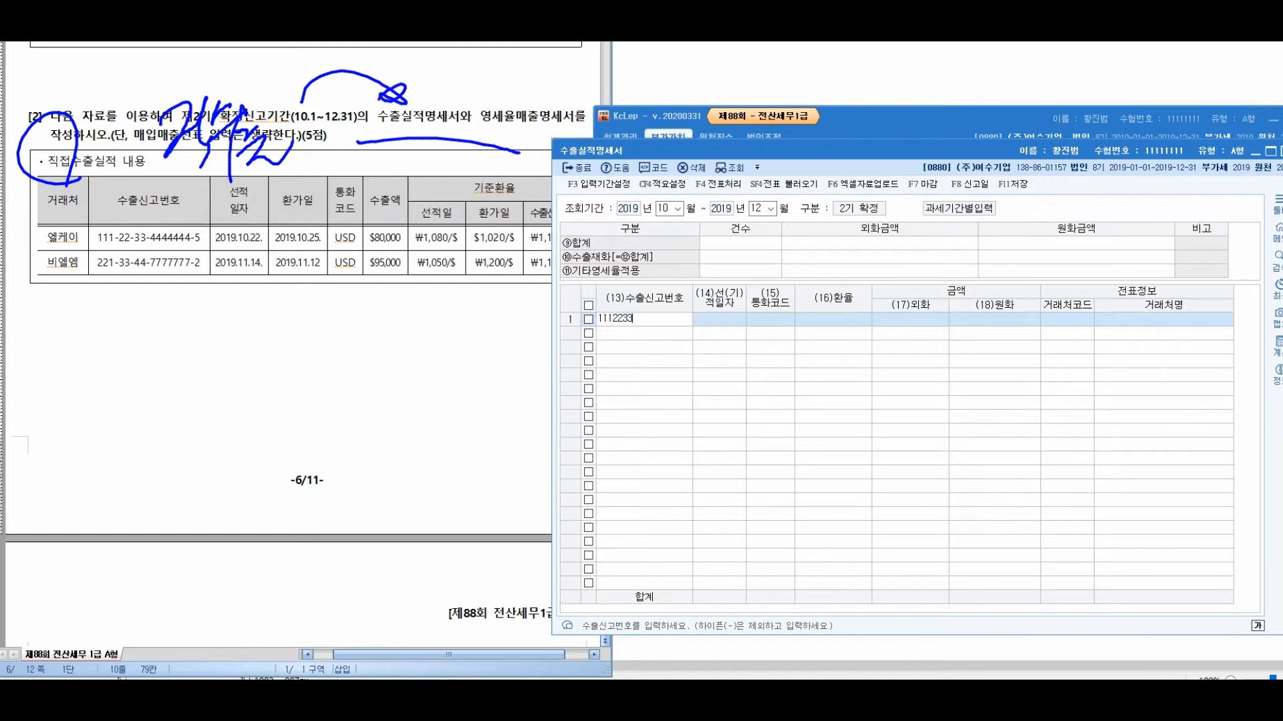
type("444444-5")
key("Return")
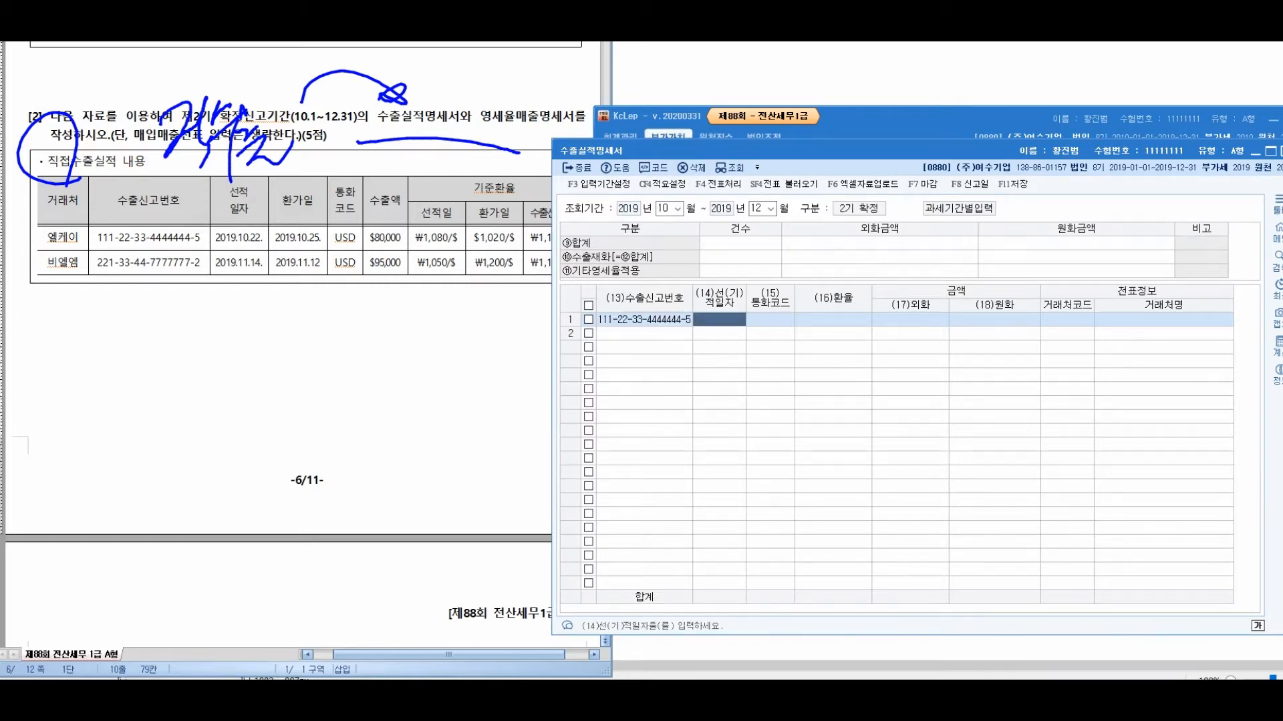
type("2019-10-22")
key("Return")
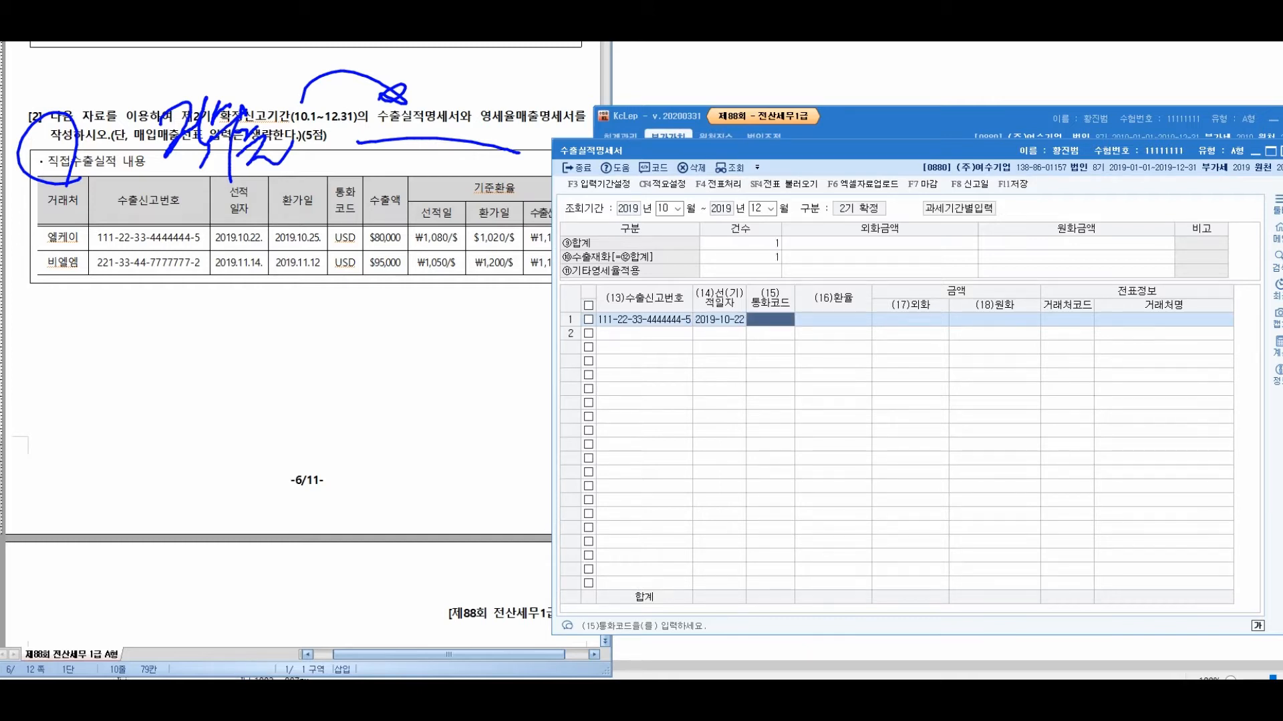
Set the first row's currency code to USD, exchange rate to 1,080 and foreign currency amount to 80,000.
key("Hangul")
type("USD")
key("Return")
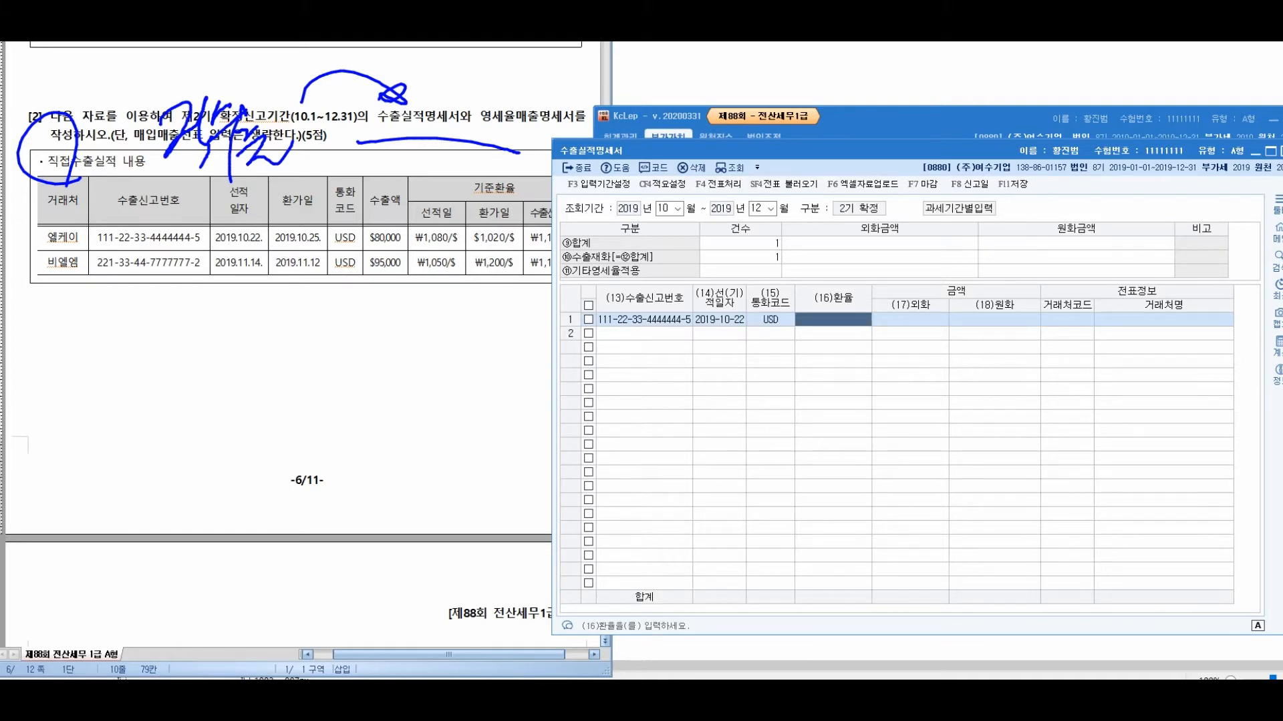
type("1080")
key("Return")
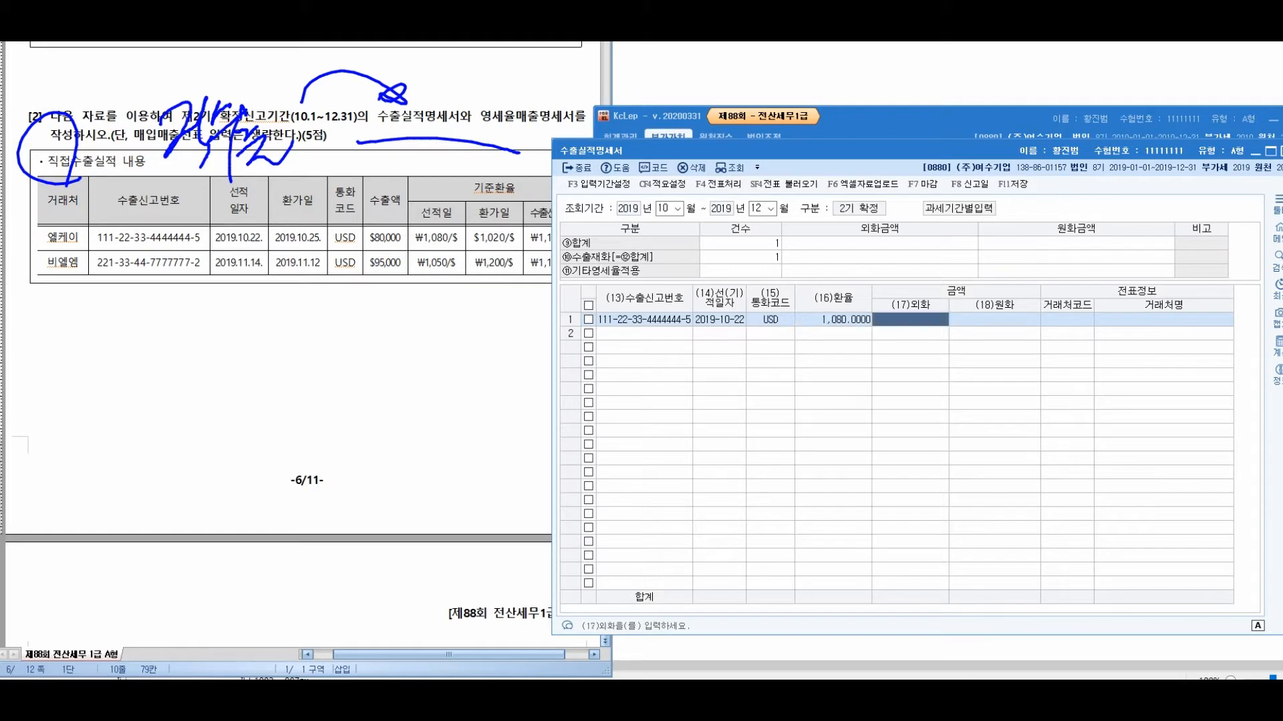
type("80000")
key("Return")
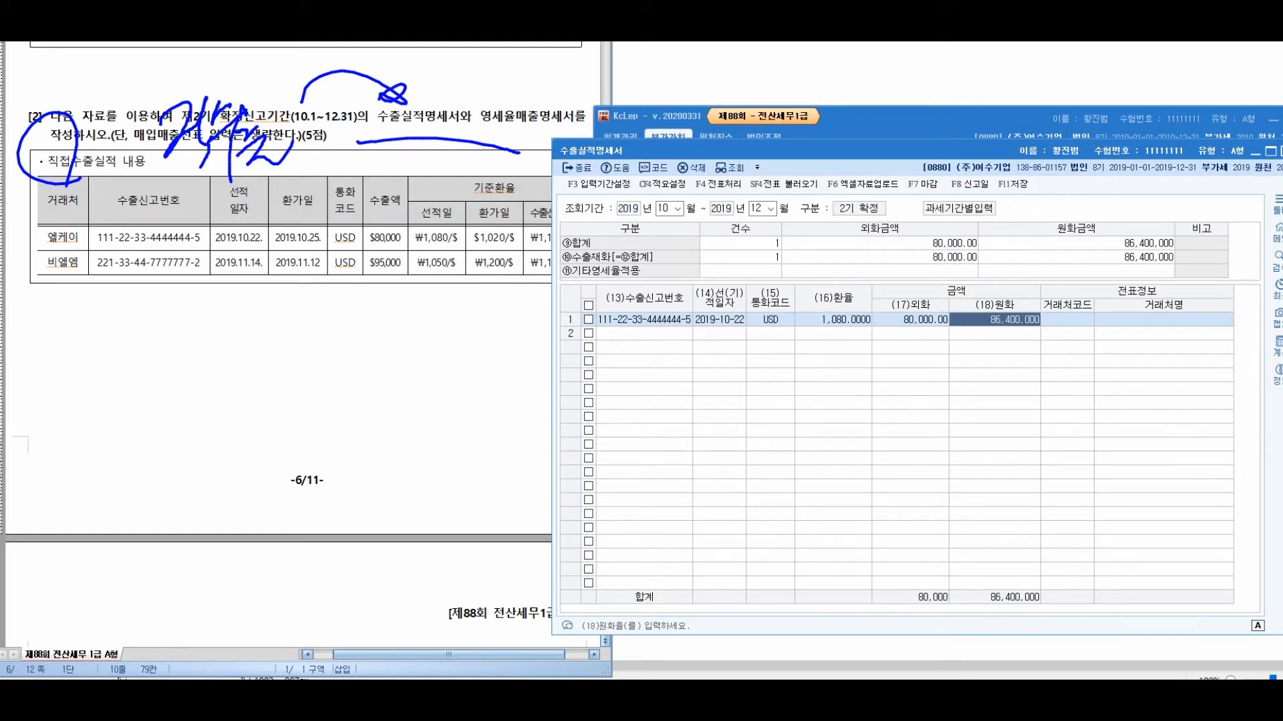
Accept the first row's won amount and assign 엘케이 as its trading partner.
key("Return")
key("F2")
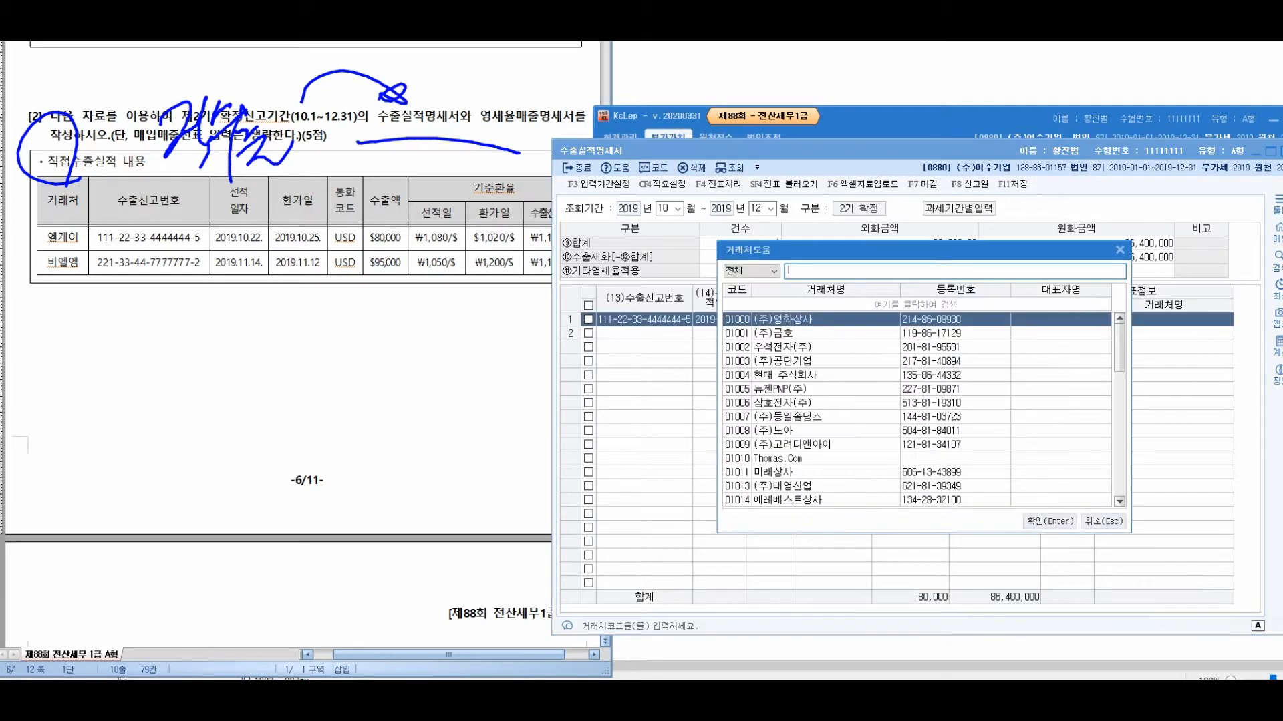
type("엘")
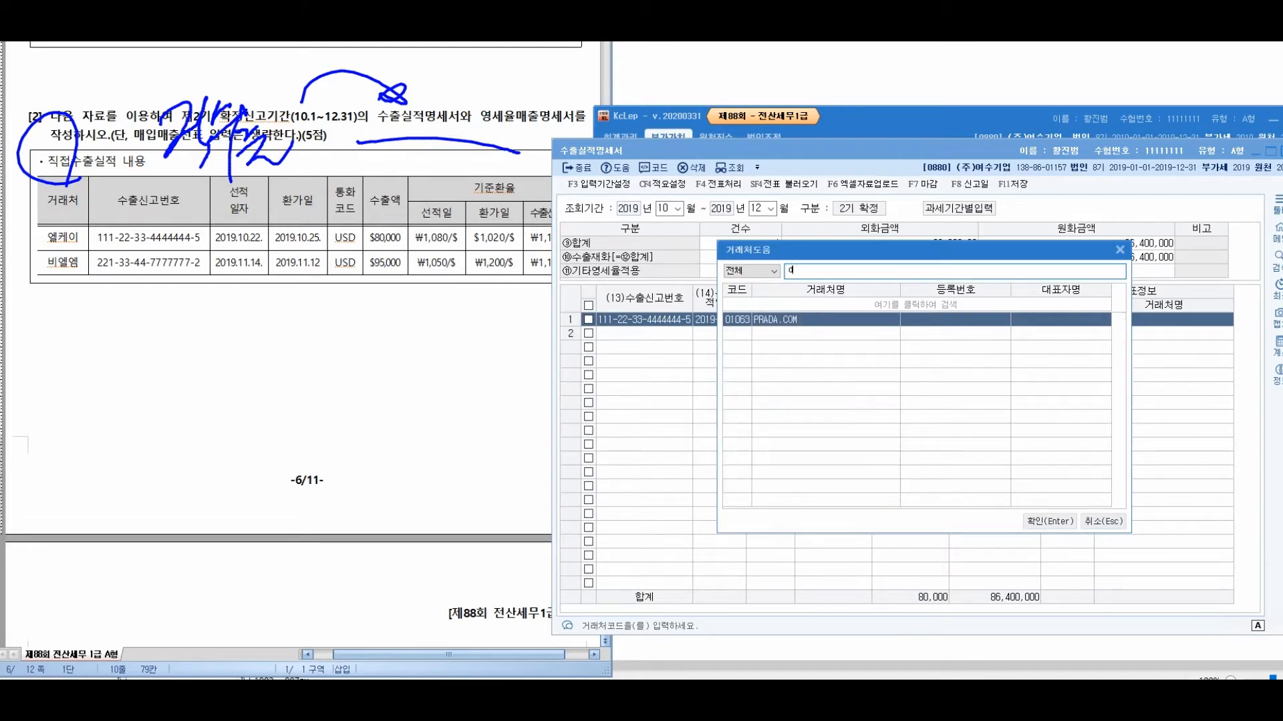
type("케이")
key("Return")
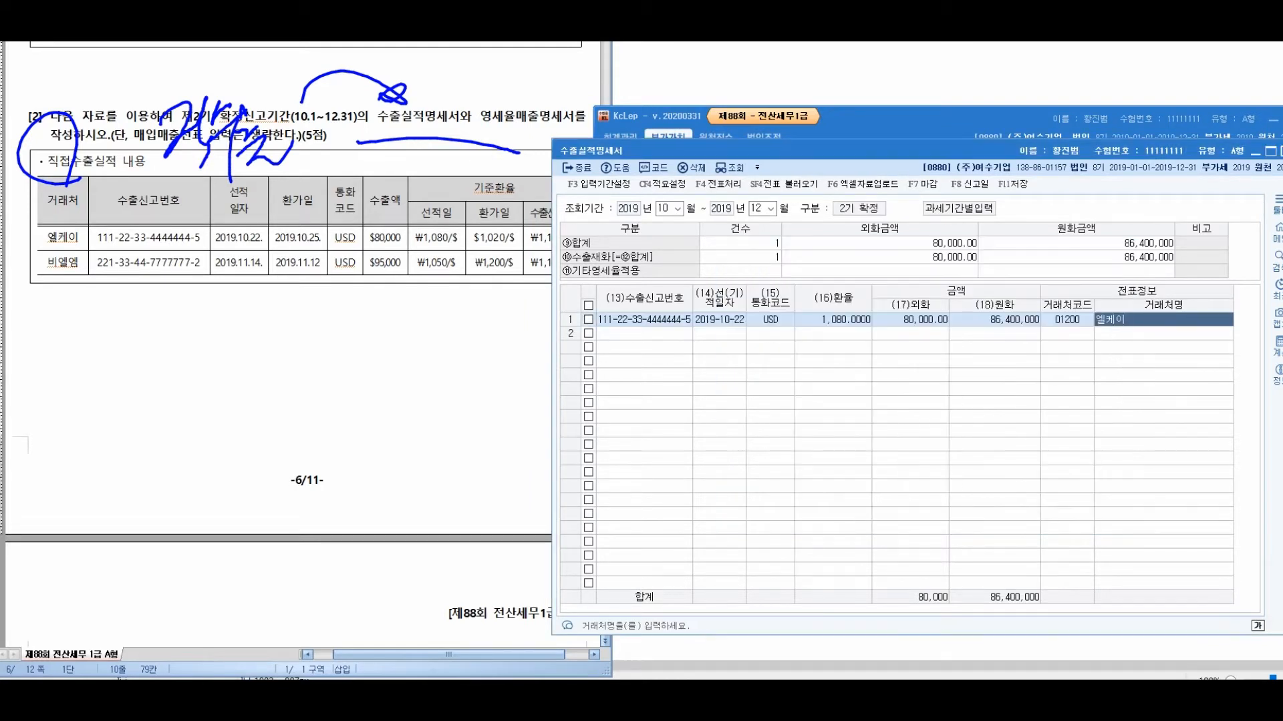
key("Return")
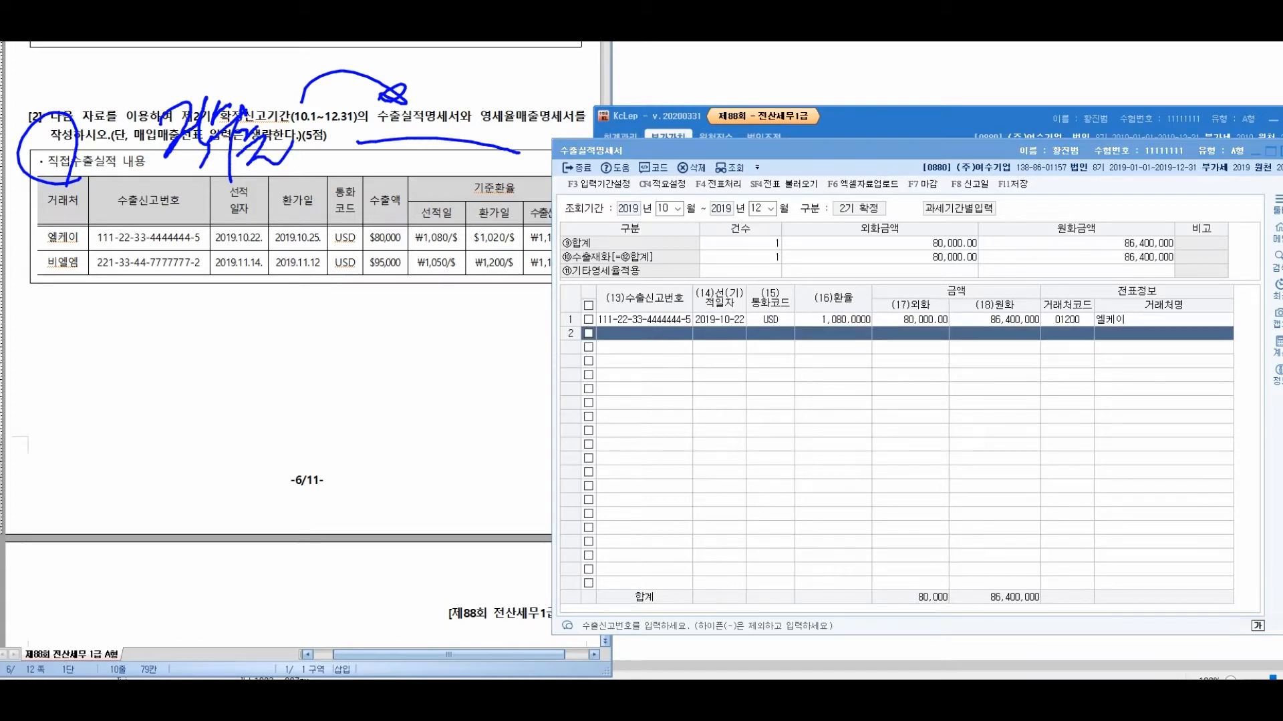
left_click_drag(21, 248, 74, 216)
left_click_drag(218, 273, 322, 280)
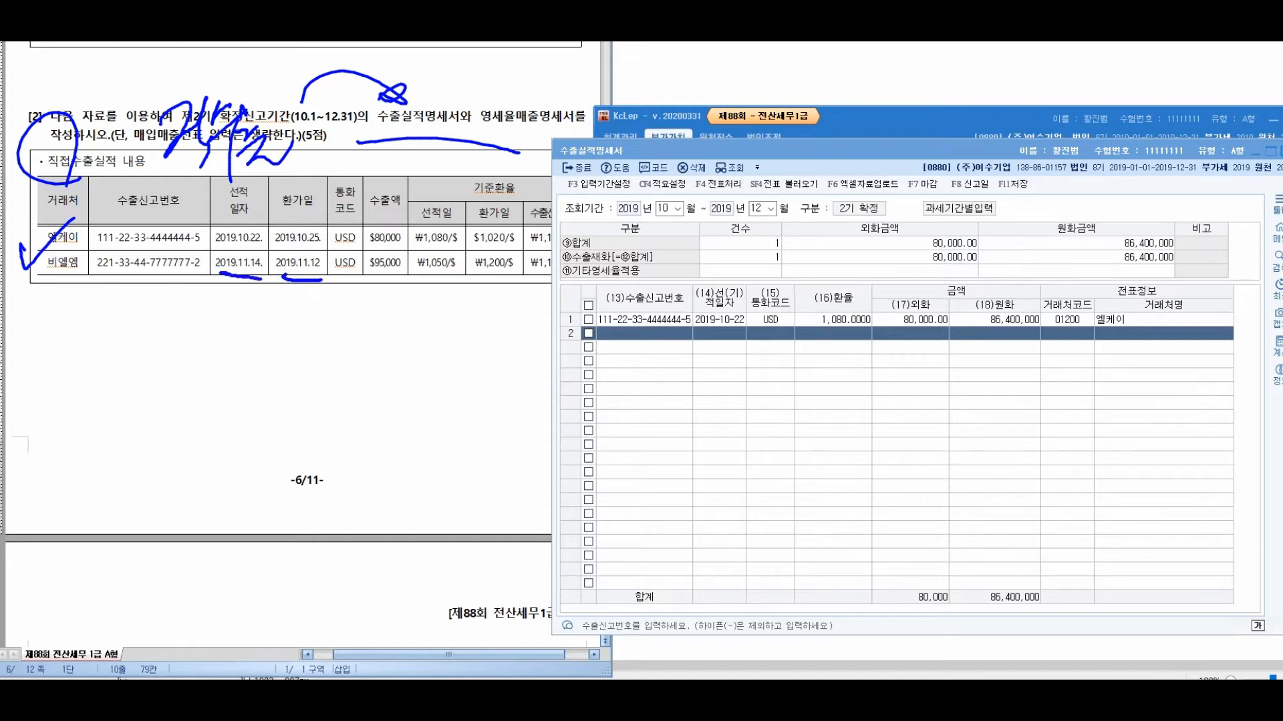
mouse_move(106, 286)
left_mouse_down()
mouse_move(91, 369)
mouse_move(69, 362)
left_mouse_up()
left_click_drag(144, 343, 169, 366)
left_click_drag(171, 342, 185, 340)
left_click_drag(153, 376, 190, 355)
left_click_drag(197, 342, 199, 404)
left_click_drag(211, 382, 213, 389)
left_click_drag(244, 339, 232, 384)
left_click_drag(245, 361, 274, 386)
left_click_drag(270, 348, 291, 402)
left_click_drag(297, 352, 314, 375)
mouse_move(320, 345)
left_mouse_down()
mouse_move(334, 368)
mouse_move(394, 366)
left_mouse_up()
mouse_move(387, 370)
left_mouse_down()
mouse_move(397, 389)
mouse_move(409, 370)
left_mouse_up()
left_click_drag(408, 363, 416, 362)
left_click_drag(417, 350, 430, 378)
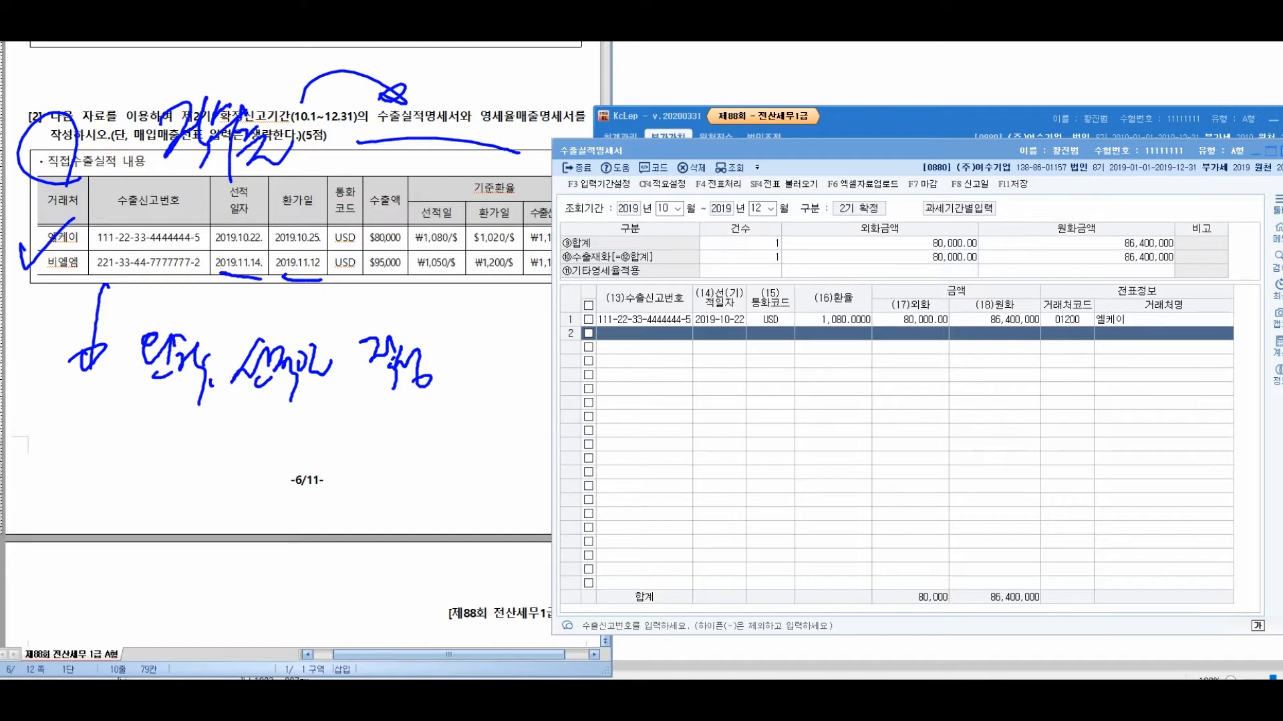
mouse_move(139, 435)
left_mouse_down()
mouse_move(131, 485)
mouse_move(155, 460)
mouse_move(160, 492)
left_mouse_up()
left_click_drag(169, 442, 177, 485)
mouse_move(192, 446)
left_mouse_down()
mouse_move(193, 509)
mouse_move(207, 482)
left_mouse_up()
mouse_move(251, 437)
left_mouse_down()
mouse_move(235, 475)
mouse_move(275, 468)
left_mouse_up()
mouse_move(259, 470)
left_mouse_down()
mouse_move(271, 489)
mouse_move(298, 471)
left_mouse_up()
left_click_drag(294, 446, 304, 498)
left_click_drag(306, 455, 347, 465)
left_click_drag(416, 433, 421, 438)
mouse_move(416, 446)
left_mouse_down()
mouse_move(428, 461)
mouse_move(410, 478)
left_mouse_up()
mouse_move(435, 438)
left_mouse_down()
mouse_move(444, 480)
mouse_move(459, 476)
left_mouse_up()
mouse_move(462, 447)
left_mouse_down()
mouse_move(479, 480)
mouse_move(495, 447)
left_mouse_up()
left_click_drag(474, 461, 482, 446)
mouse_move(487, 446)
left_mouse_down()
mouse_move(497, 481)
mouse_move(522, 453)
left_mouse_up()
mouse_move(355, 469)
left_mouse_down()
mouse_move(388, 425)
mouse_move(400, 516)
left_mouse_up()
left_click_drag(547, 442, 553, 476)
mouse_move(554, 441)
left_mouse_down()
mouse_move(576, 471)
mouse_move(590, 455)
left_mouse_up()
mouse_move(582, 454)
left_mouse_down()
mouse_move(599, 473)
mouse_move(616, 433)
left_mouse_up()
left_click_drag(613, 451, 623, 521)
left_click_drag(644, 435, 645, 444)
left_click_drag(646, 452, 647, 461)
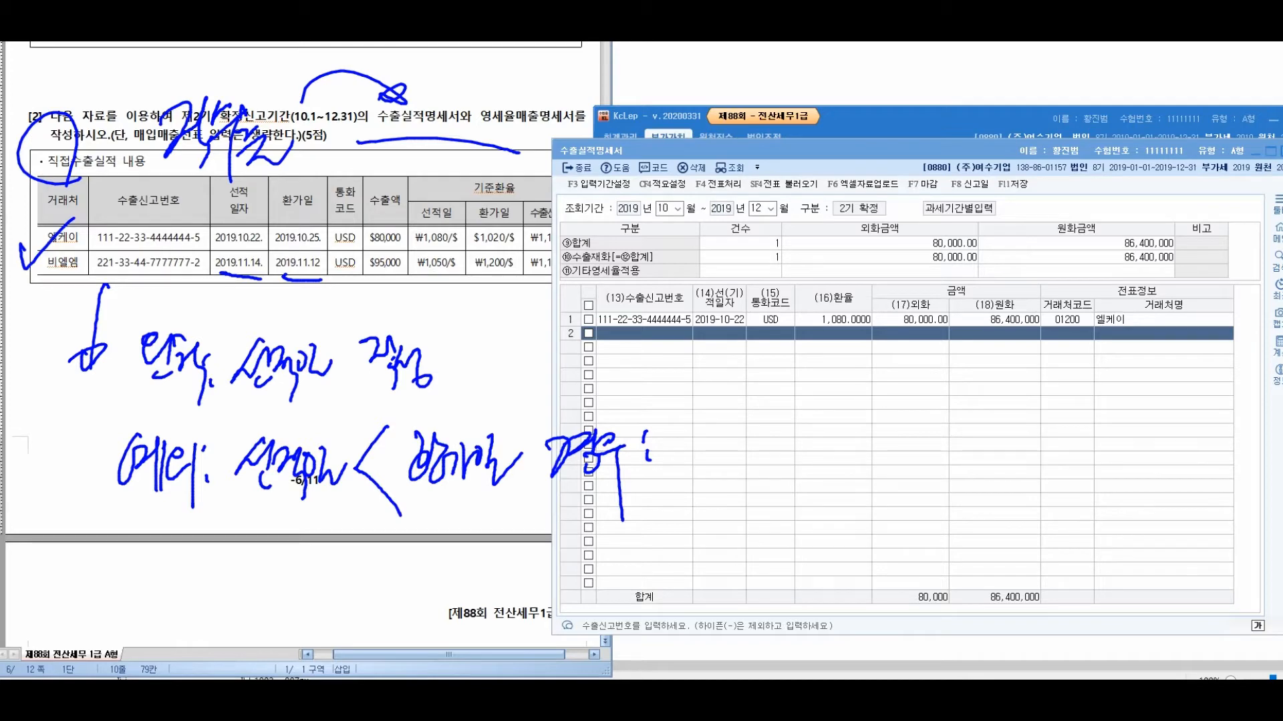
left_click_drag(686, 417, 694, 436)
left_click_drag(683, 441, 714, 454)
left_click_drag(699, 446, 720, 479)
left_click_drag(708, 422, 739, 443)
left_click_drag(718, 441, 756, 470)
left_click_drag(776, 418, 775, 468)
left_click_drag(788, 414, 805, 460)
mouse_move(804, 421)
left_mouse_down()
mouse_move(814, 463)
mouse_move(833, 461)
left_mouse_up()
mouse_move(836, 418)
left_mouse_down()
mouse_move(838, 476)
mouse_move(855, 477)
left_mouse_up()
left_click_drag(868, 422, 897, 461)
left_click_drag(896, 417, 886, 495)
mouse_move(683, 484)
left_mouse_down()
mouse_move(953, 461)
mouse_move(988, 486)
left_mouse_up()
left_click_drag(999, 427, 1032, 474)
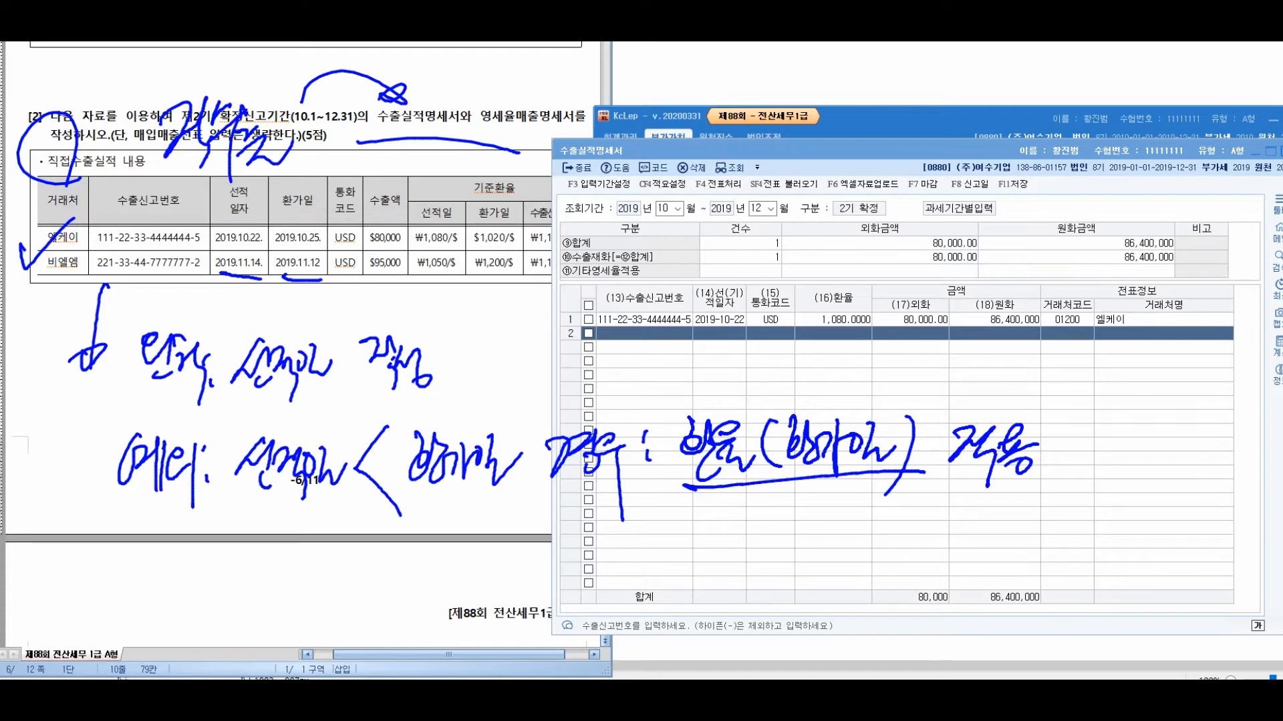
mouse_move(105, 305)
left_mouse_down()
mouse_move(184, 281)
mouse_move(201, 251)
left_mouse_up()
mouse_move(121, 528)
left_mouse_down()
mouse_move(518, 512)
mouse_move(952, 528)
mouse_move(1067, 516)
left_mouse_up()
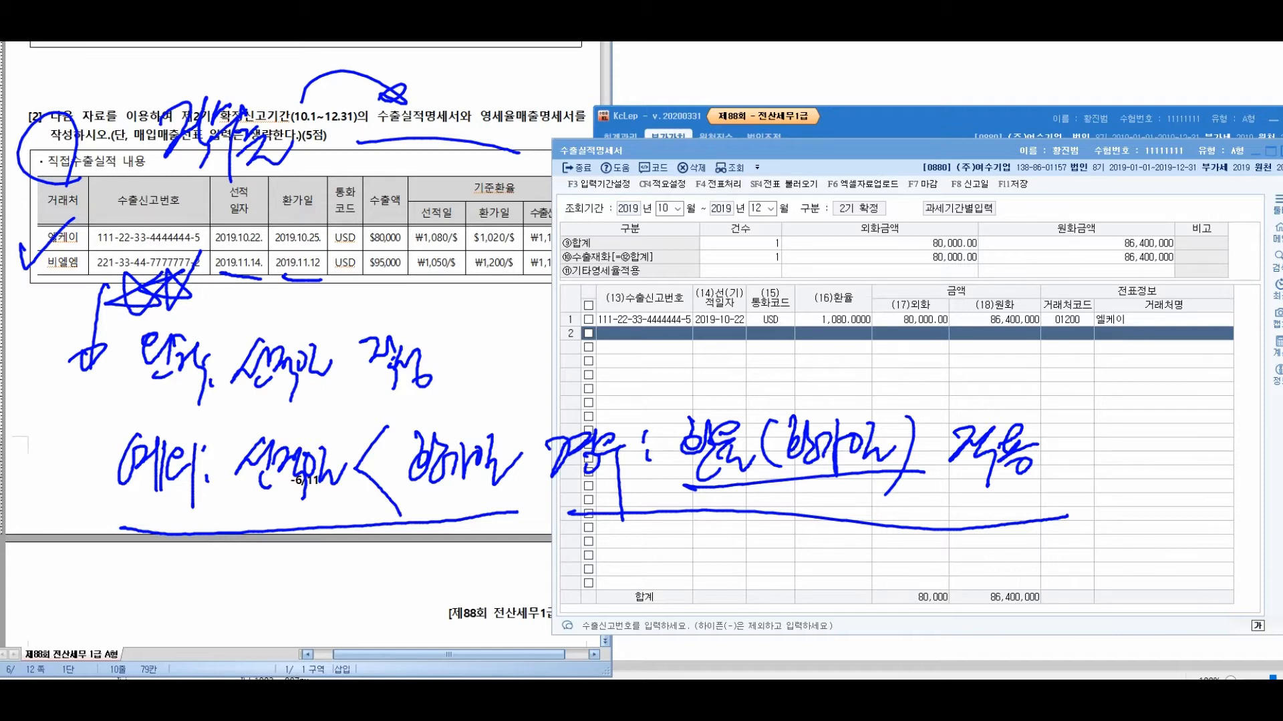
key("Escape")
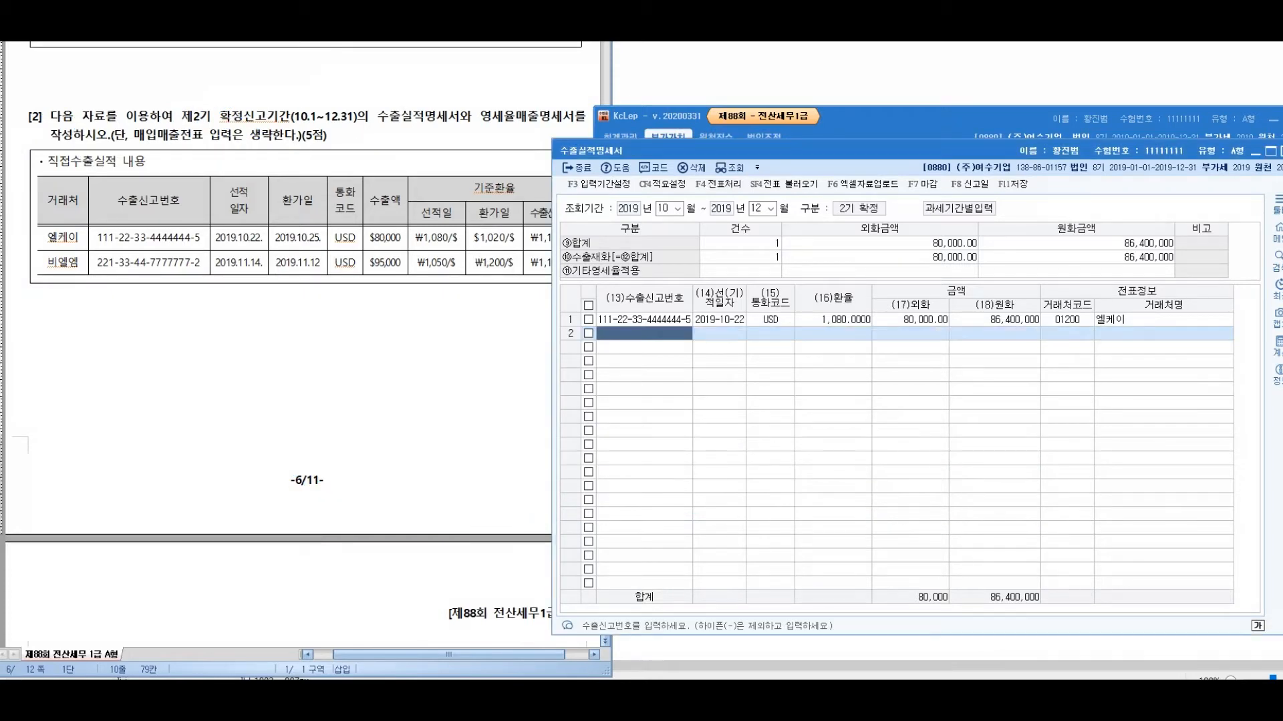
type("221334477777772")
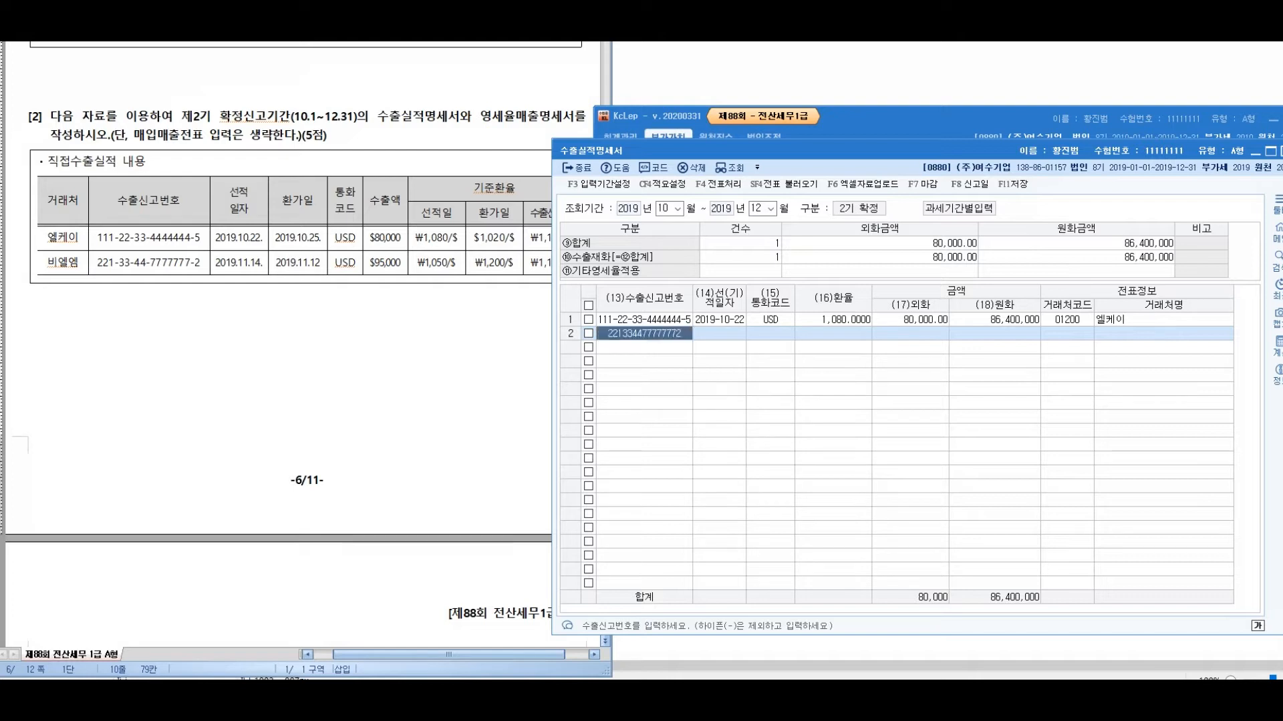
key("Return")
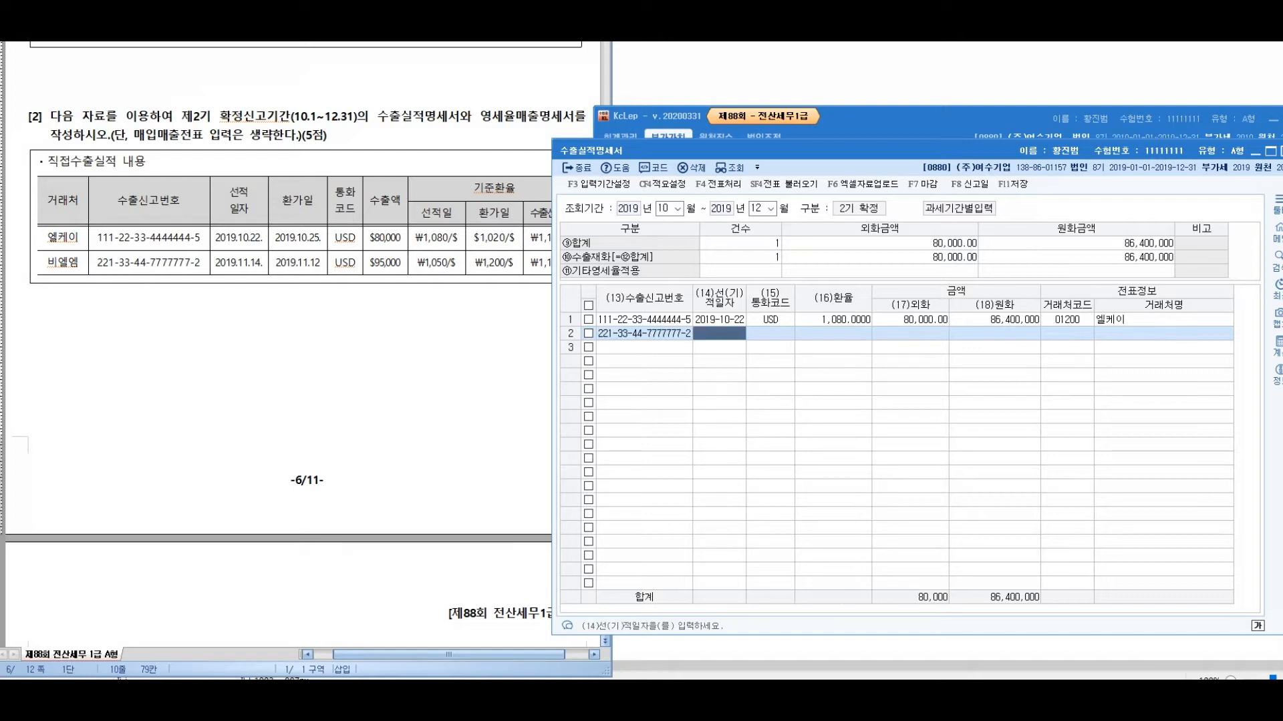
type("20191114")
key("Return")
type("USD")
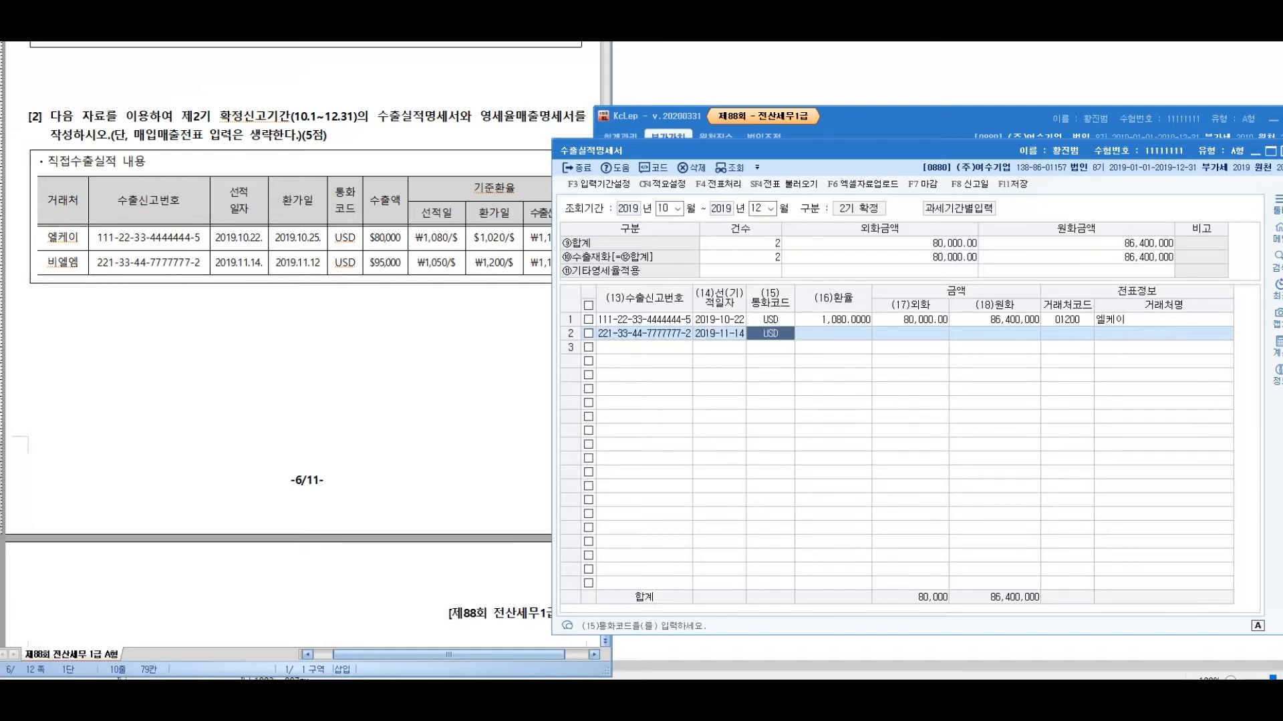
key("Return")
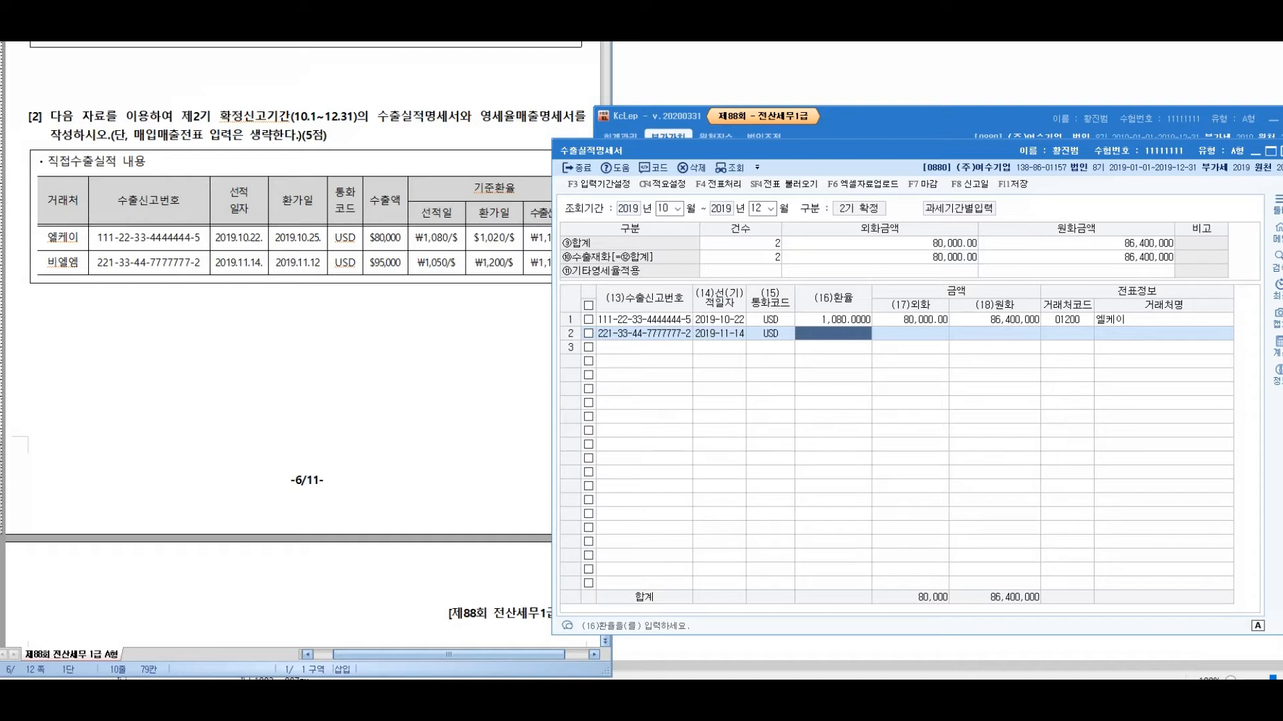
Set the second row's exchange rate to 1,200 and foreign currency amount to 95,000, accepting the won amount.
type("1200")
key("Return")
type("95000")
key("Return")
key("Return")
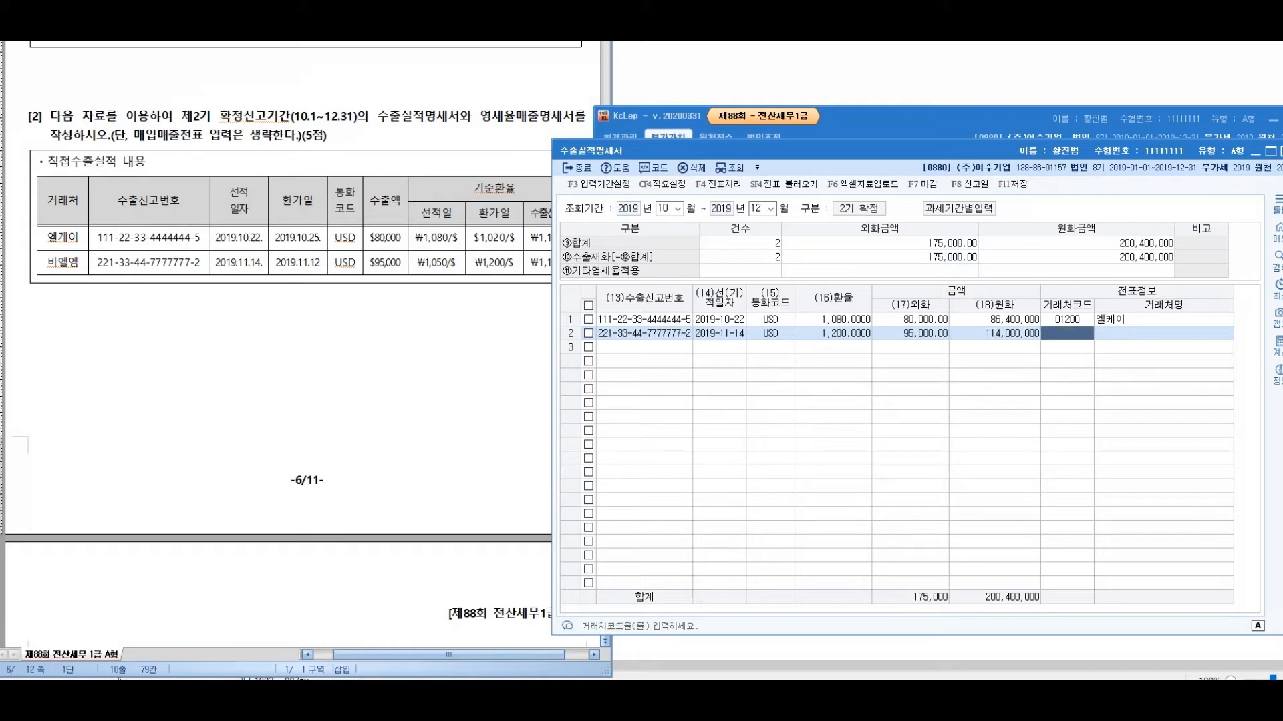
Assign 비엘엠 as the second row's trading partner and save the statement.
key("F2")
type("비엘엠")
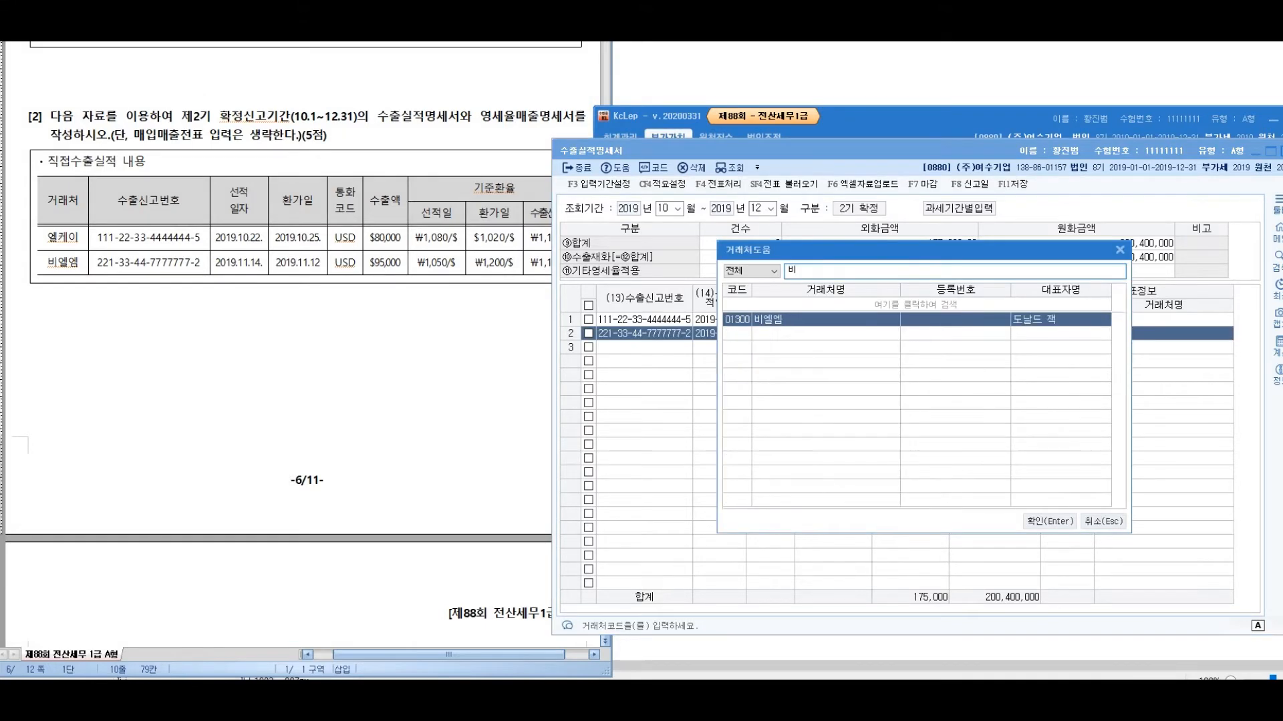
key("Return")
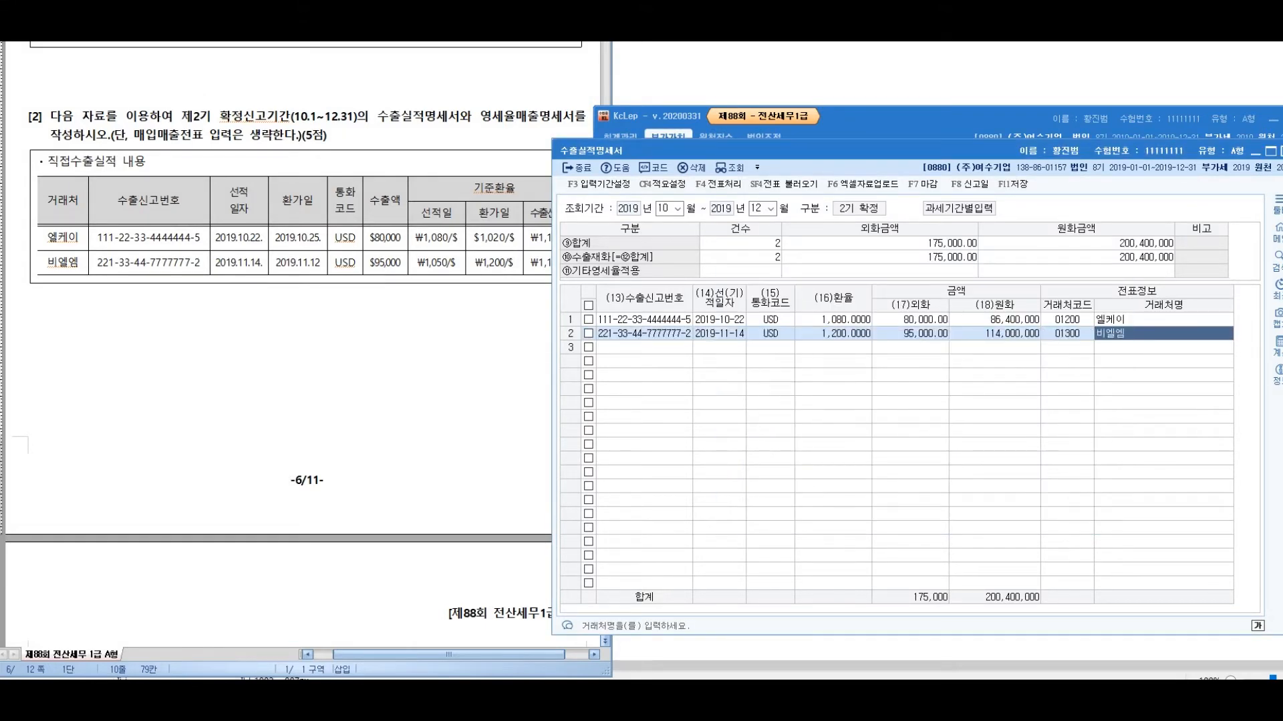
key("Return")
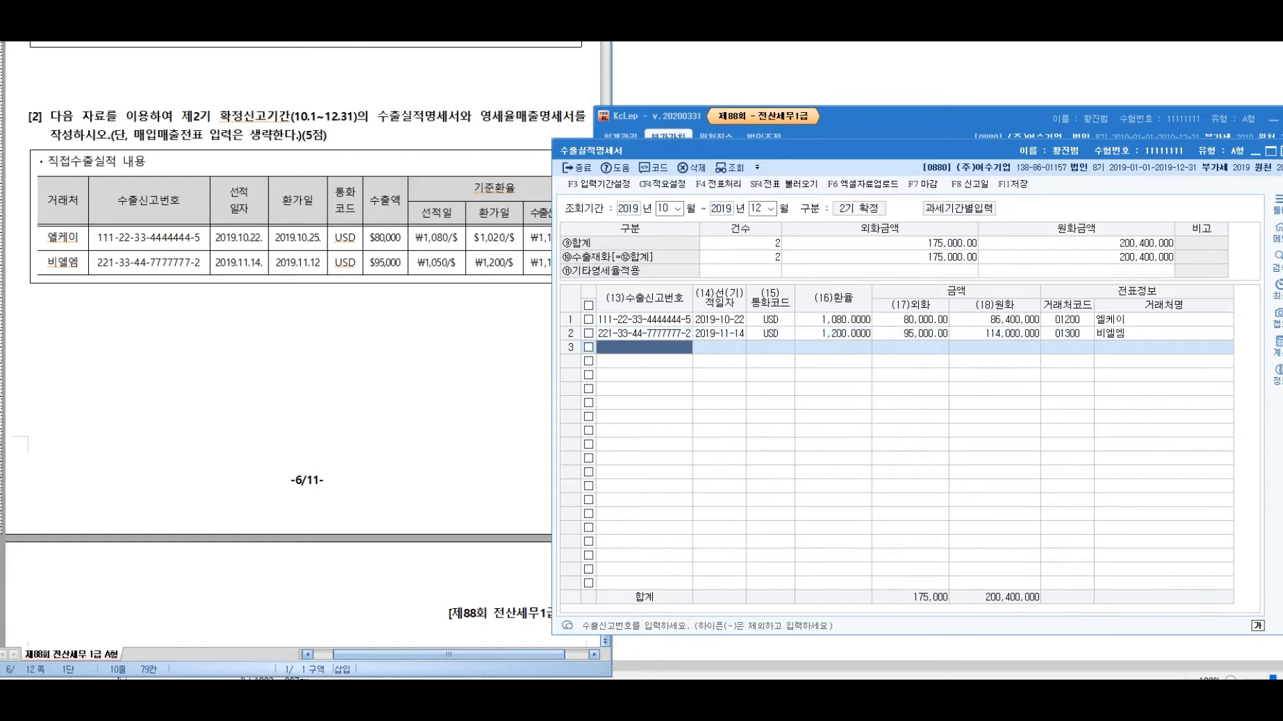
key("F11")
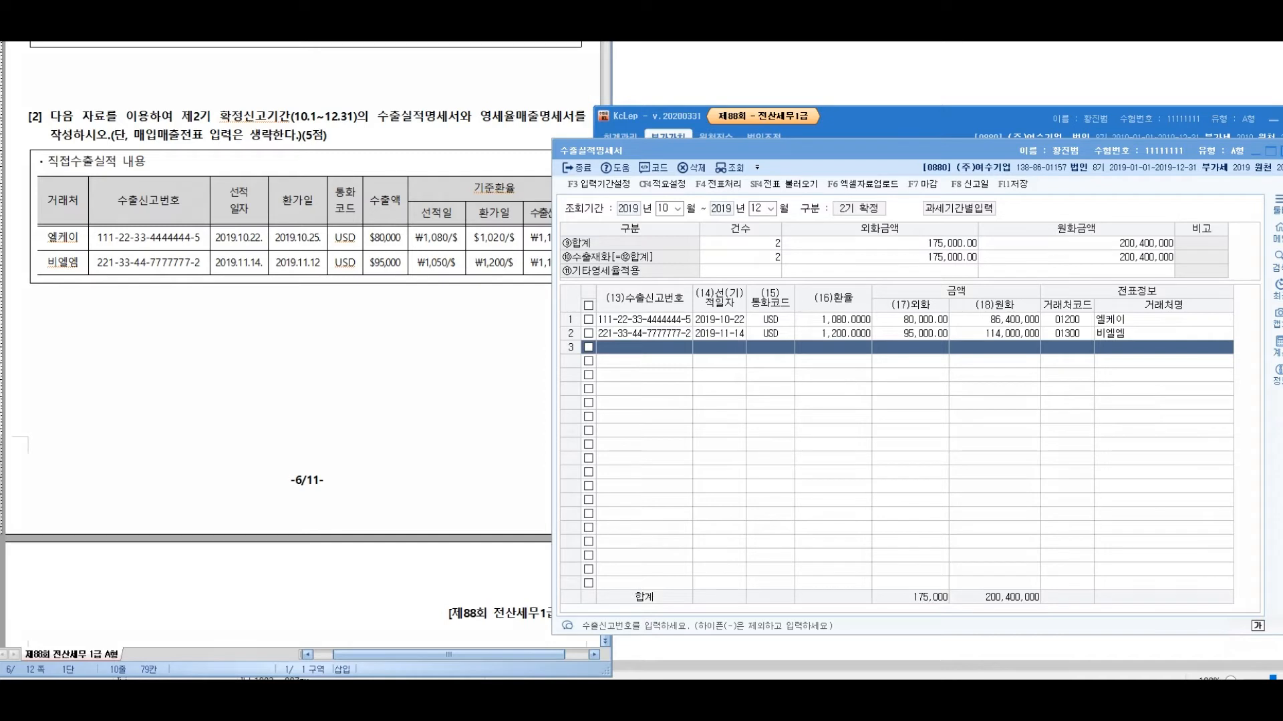
left_click_drag(801, 283, 750, 318)
mouse_move(738, 400)
left_mouse_down()
mouse_move(761, 428)
mouse_move(847, 438)
mouse_move(922, 419)
left_mouse_up()
mouse_move(609, 427)
left_mouse_down()
mouse_move(591, 443)
mouse_move(631, 467)
mouse_move(675, 455)
mouse_move(661, 493)
left_mouse_up()
left_click_drag(694, 446, 693, 456)
mouse_move(607, 548)
left_mouse_down()
mouse_move(642, 528)
mouse_move(647, 586)
left_mouse_up()
left_click_drag(660, 524, 684, 555)
mouse_move(700, 519)
left_mouse_down()
mouse_move(702, 531)
mouse_move(748, 534)
left_mouse_up()
mouse_move(733, 528)
left_mouse_down()
mouse_move(768, 511)
mouse_move(793, 543)
left_mouse_up()
left_click_drag(787, 507, 812, 538)
mouse_move(817, 507)
left_mouse_down()
mouse_move(838, 534)
mouse_move(859, 510)
mouse_move(872, 533)
left_mouse_up()
left_click_drag(886, 506, 901, 531)
mouse_move(899, 527)
left_mouse_down()
mouse_move(927, 514)
mouse_move(938, 525)
left_mouse_up()
left_click_drag(939, 501, 958, 584)
left_click_drag(852, 574, 857, 611)
mouse_move(858, 604)
left_mouse_down()
mouse_move(887, 574)
mouse_move(912, 588)
left_mouse_up()
mouse_move(918, 561)
left_mouse_down()
mouse_move(925, 615)
mouse_move(943, 595)
left_mouse_up()
left_click_drag(952, 571, 965, 614)
left_click_drag(986, 562, 999, 568)
mouse_move(989, 580)
left_mouse_down()
mouse_move(1039, 604)
mouse_move(1090, 561)
mouse_move(1134, 578)
left_mouse_up()
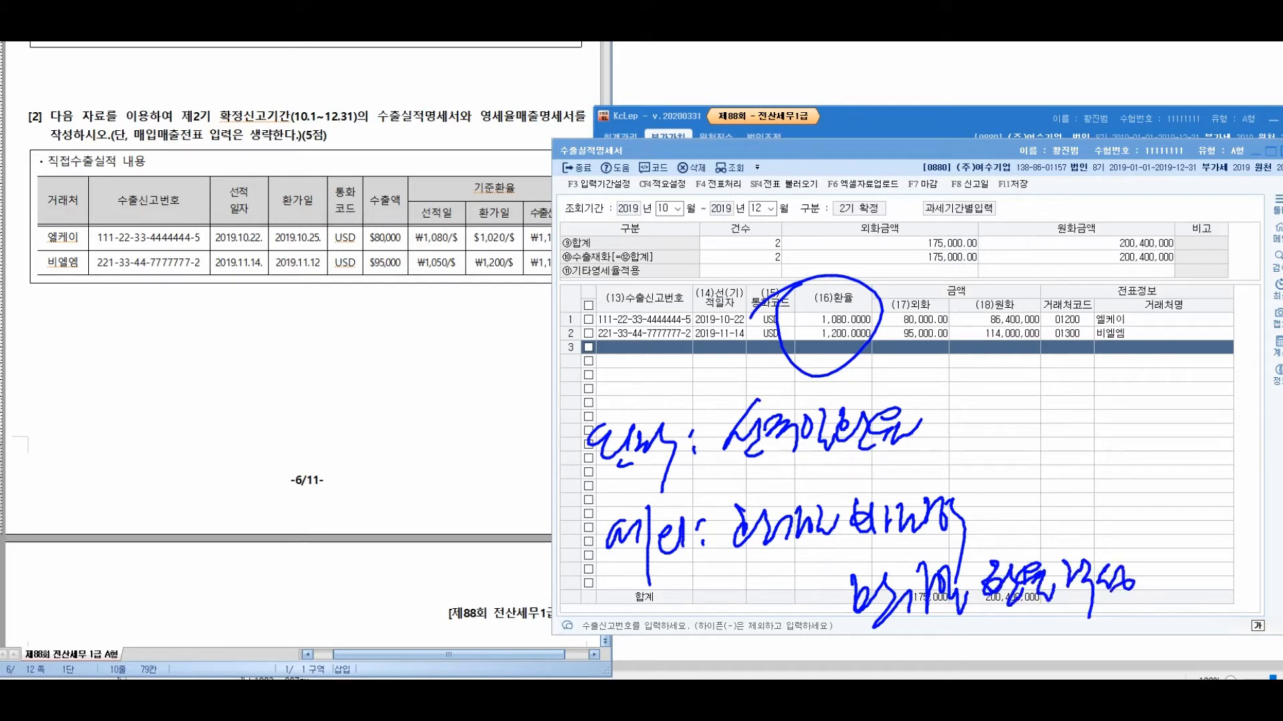
left_click_drag(699, 287, 770, 170)
left_click_drag(910, 301, 1012, 211)
left_click_drag(925, 200, 962, 170)
mouse_move(908, 212)
left_mouse_down()
mouse_move(974, 182)
mouse_move(961, 241)
left_mouse_up()
left_click_drag(966, 191, 973, 205)
mouse_move(945, 215)
left_mouse_down()
mouse_move(995, 187)
mouse_move(996, 237)
left_mouse_up()
left_click_drag(982, 140, 949, 215)
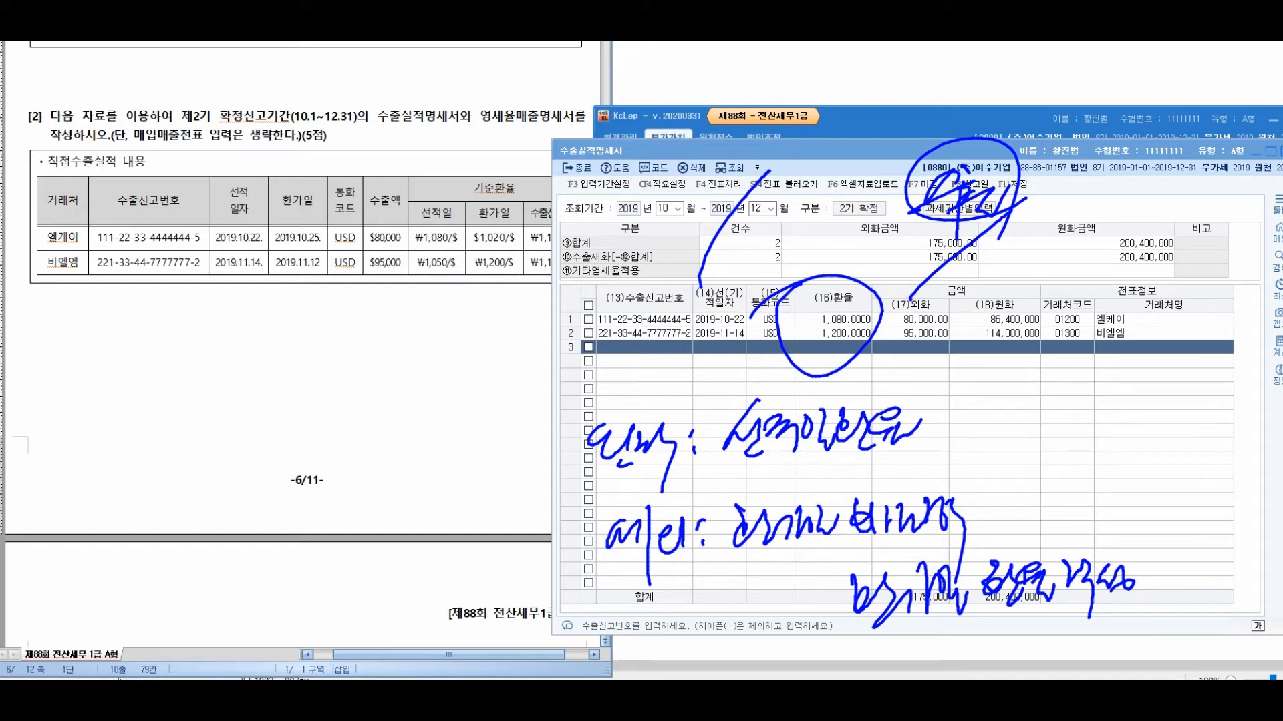
key("Escape")
Save the completed export performance statement and open the zero-rate supporting documents statement (영세율첨부서류제출명세서).
key("F11")
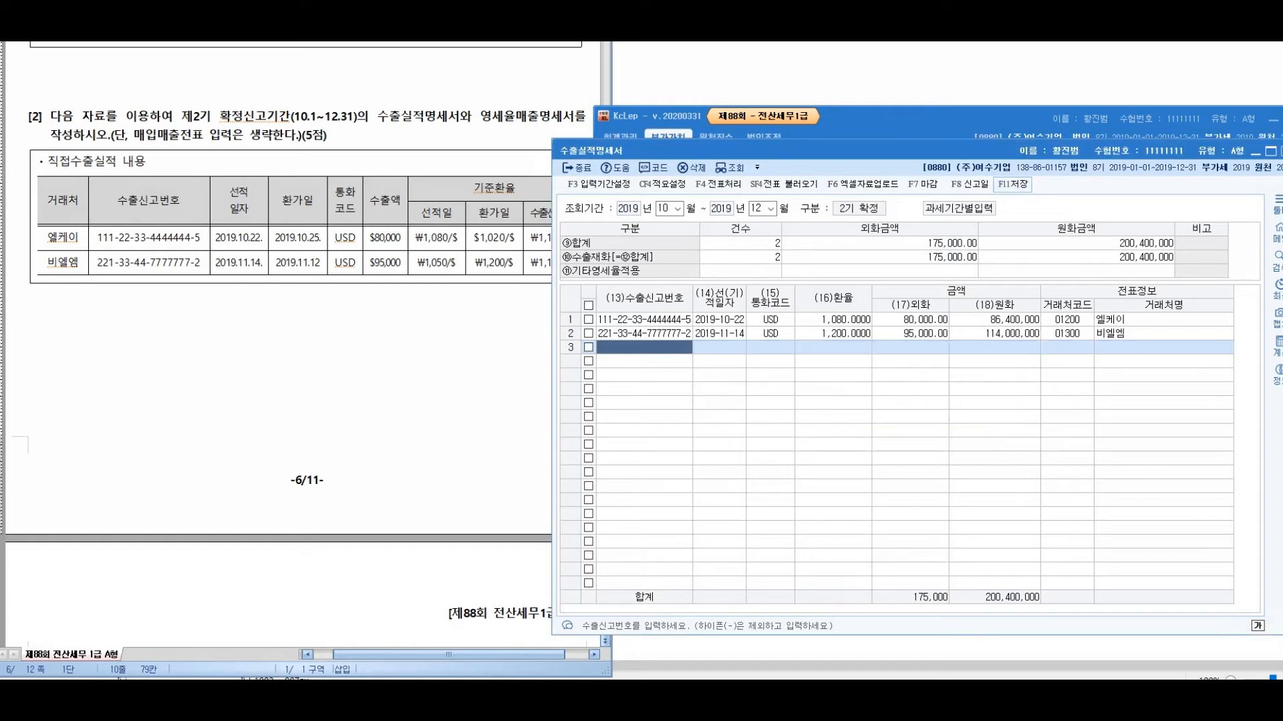
left_click_drag(931, 151, 387, 147)
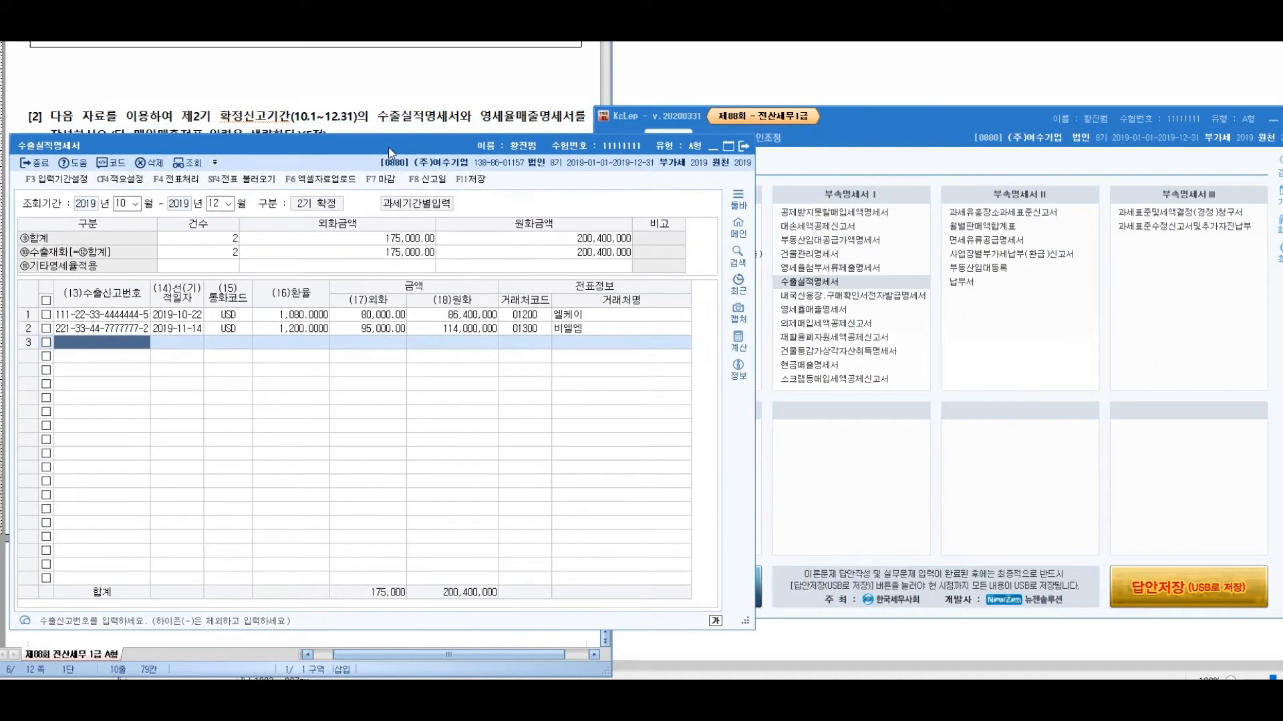
left_click(829, 444)
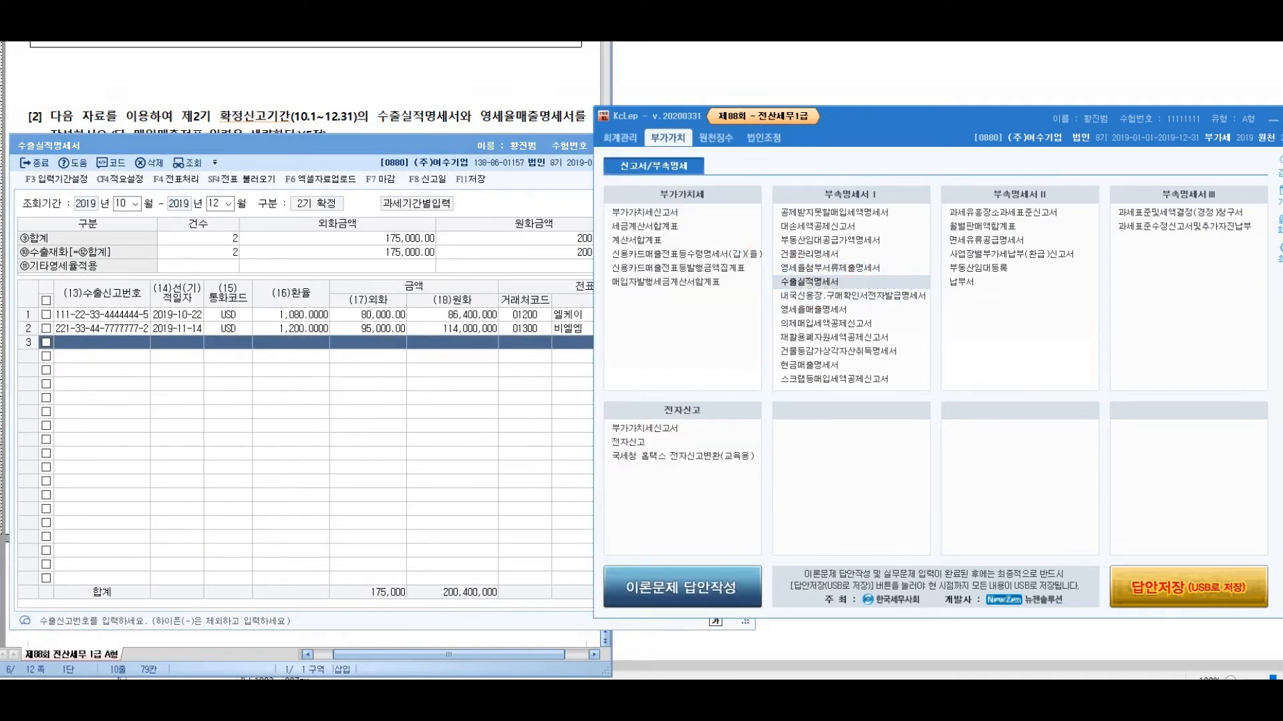
left_click(828, 268)
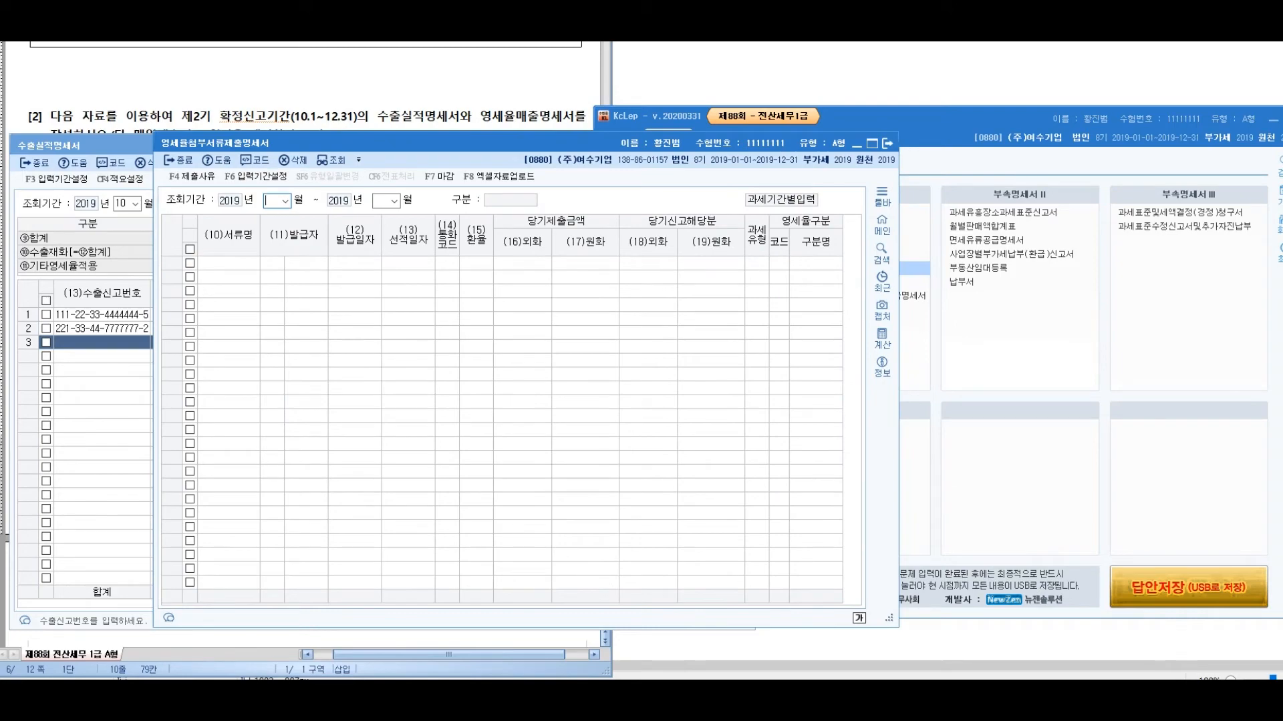
Close the zero-rate supporting documents statement, open the zero-rated sales statement (영세율매출명세서), and set its query period to October–December 2019.
key("Escape")
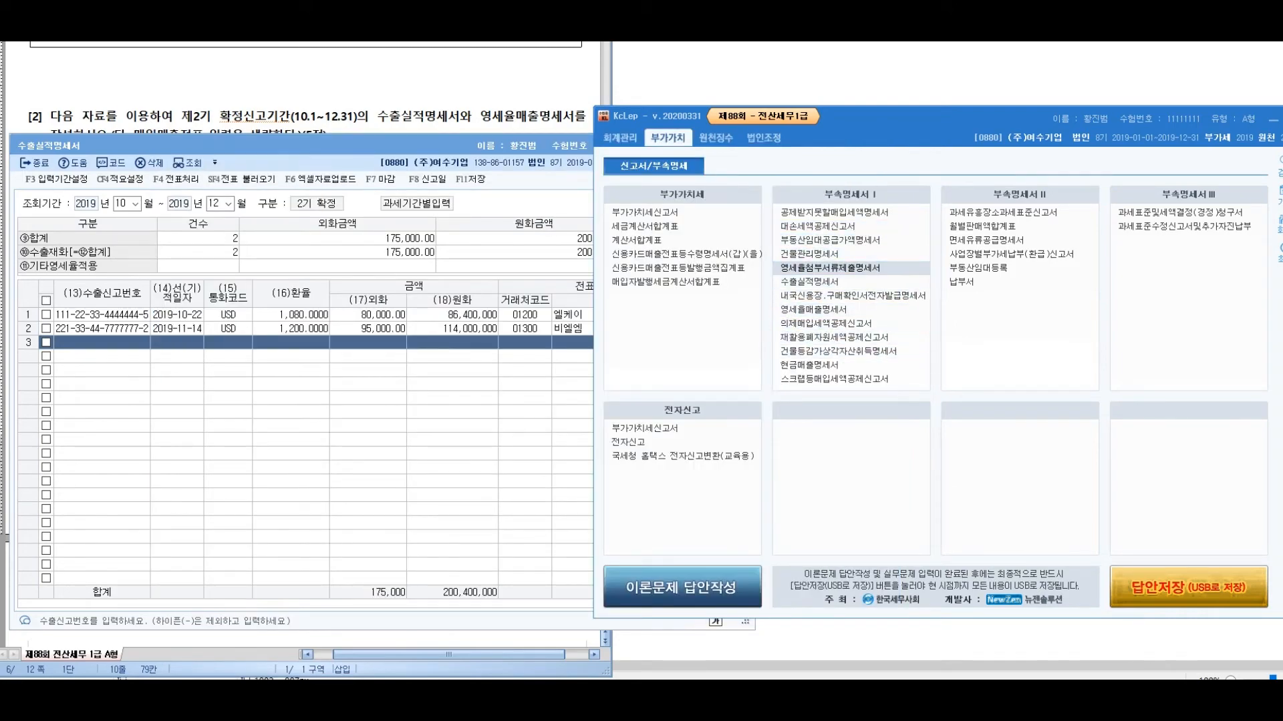
left_click(828, 309)
left_click_drag(453, 44, 1038, 136)
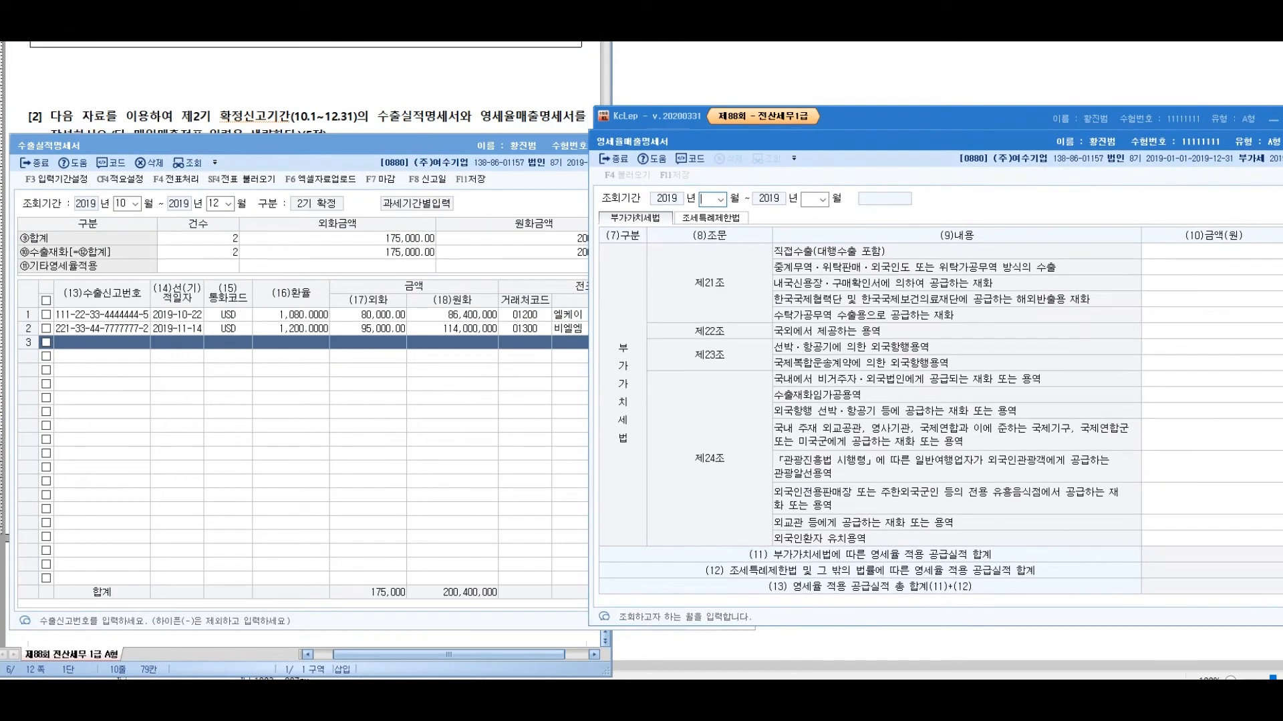
type("12")
key("Return")
key("Return")
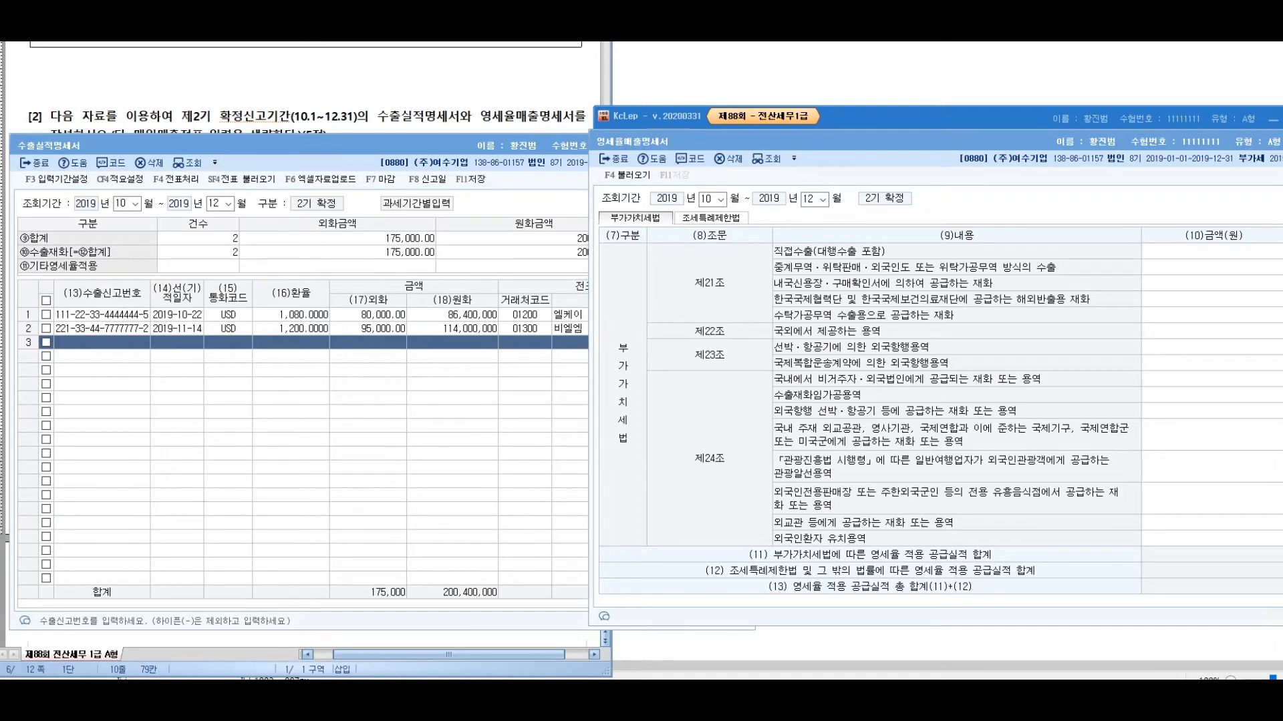
left_click_drag(760, 223, 833, 194)
left_click_drag(761, 259, 814, 237)
left_click_drag(903, 246, 973, 181)
left_click_drag(814, 110, 818, 147)
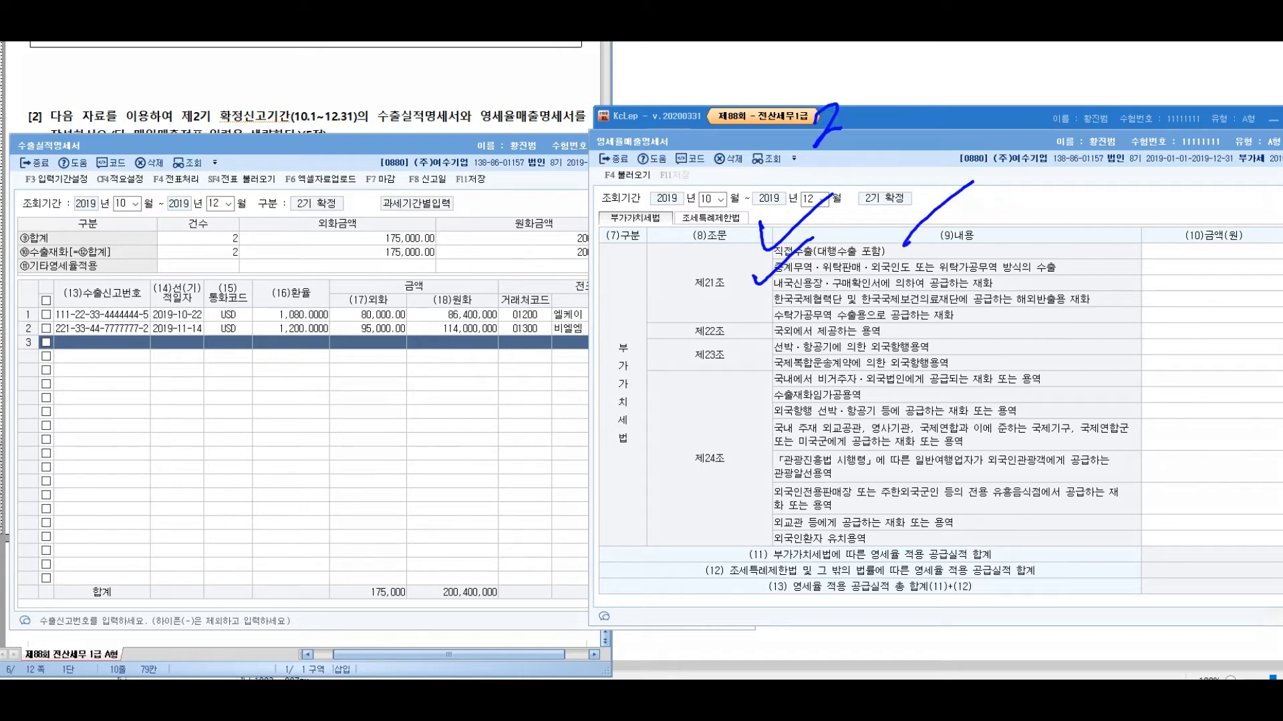
mouse_move(841, 94)
left_mouse_down()
mouse_move(857, 167)
mouse_move(892, 170)
left_mouse_up()
left_click_drag(905, 90, 926, 153)
mouse_move(961, 92)
left_mouse_down()
mouse_move(941, 167)
mouse_move(1002, 170)
left_mouse_up()
mouse_move(1015, 87)
left_mouse_down()
mouse_move(1045, 144)
mouse_move(1070, 100)
mouse_move(1134, 134)
mouse_move(1232, 133)
mouse_move(1225, 181)
left_mouse_up()
left_click_drag(1189, 235, 1262, 220)
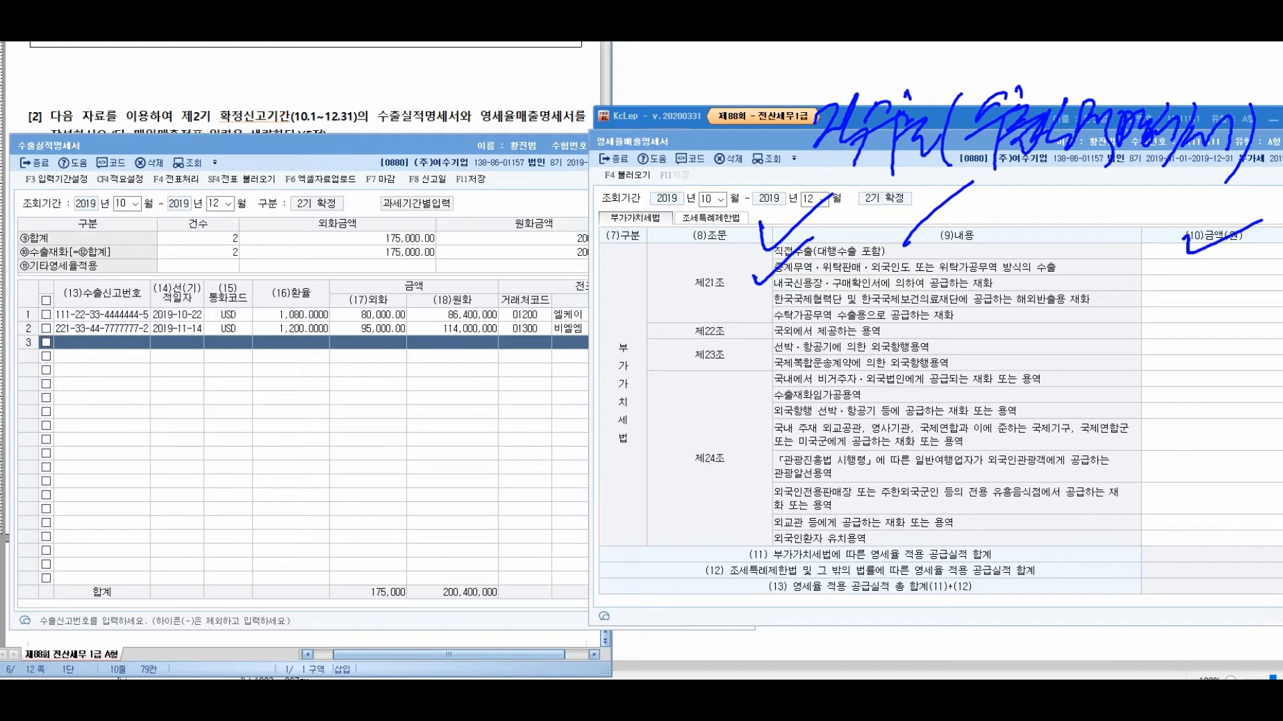
left_click_drag(826, 302, 695, 442)
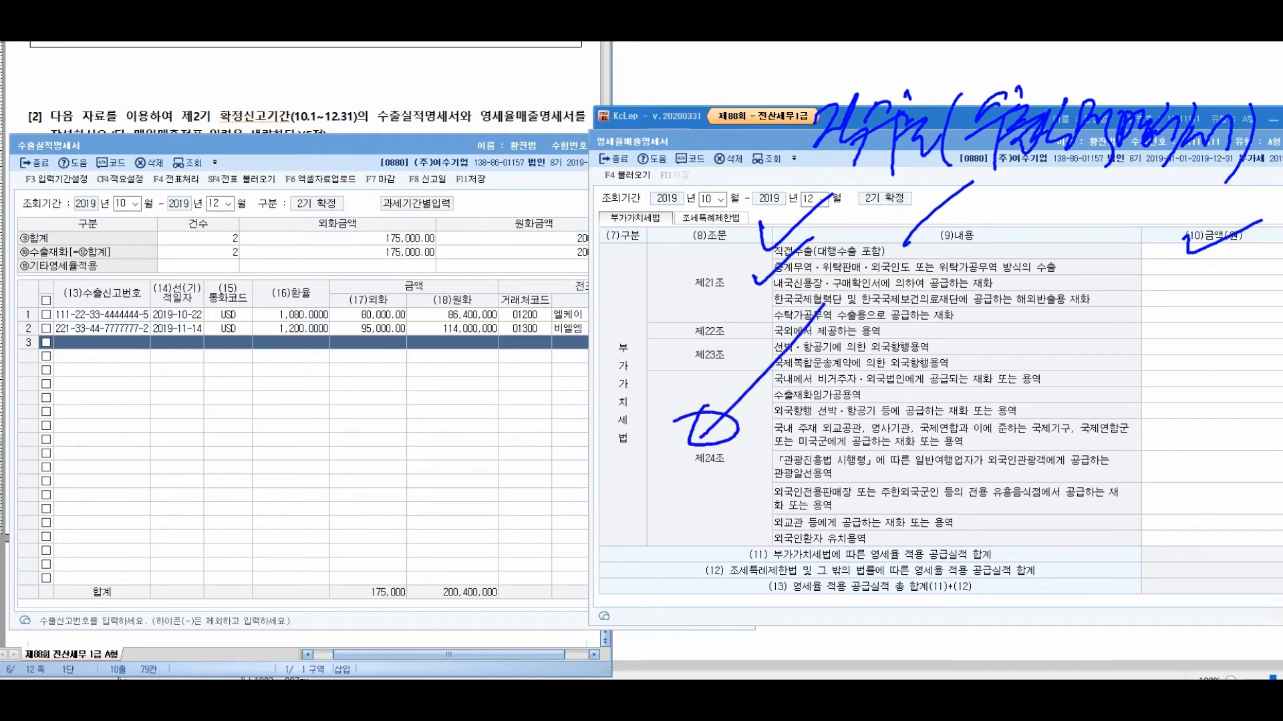
mouse_move(483, 480)
left_mouse_down()
mouse_move(552, 491)
mouse_move(589, 514)
mouse_move(635, 498)
mouse_move(662, 511)
mouse_move(588, 601)
mouse_move(609, 557)
mouse_move(654, 605)
mouse_move(688, 588)
mouse_move(710, 612)
left_mouse_up()
mouse_move(724, 497)
left_mouse_down()
mouse_move(756, 541)
mouse_move(798, 534)
mouse_move(892, 467)
mouse_move(954, 475)
mouse_move(990, 461)
mouse_move(1016, 495)
mouse_move(1046, 498)
left_mouse_up()
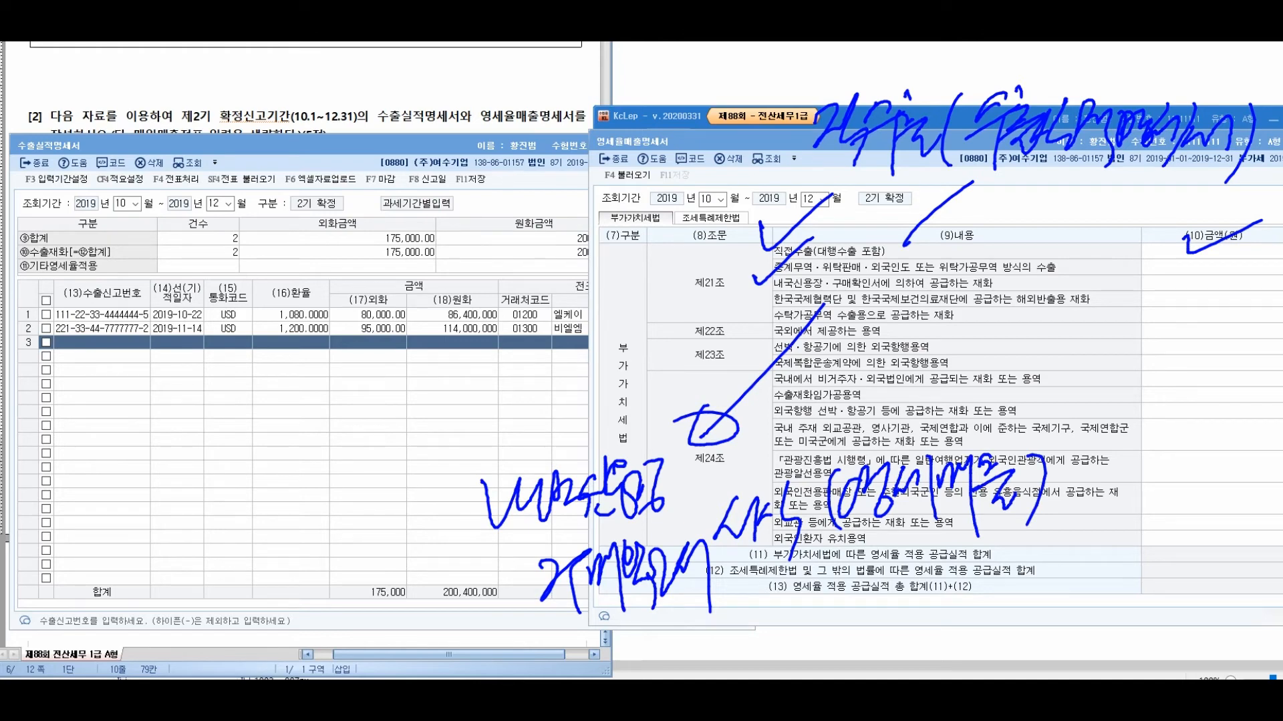
left_click_drag(840, 284, 805, 342)
left_click_drag(127, 198, 146, 215)
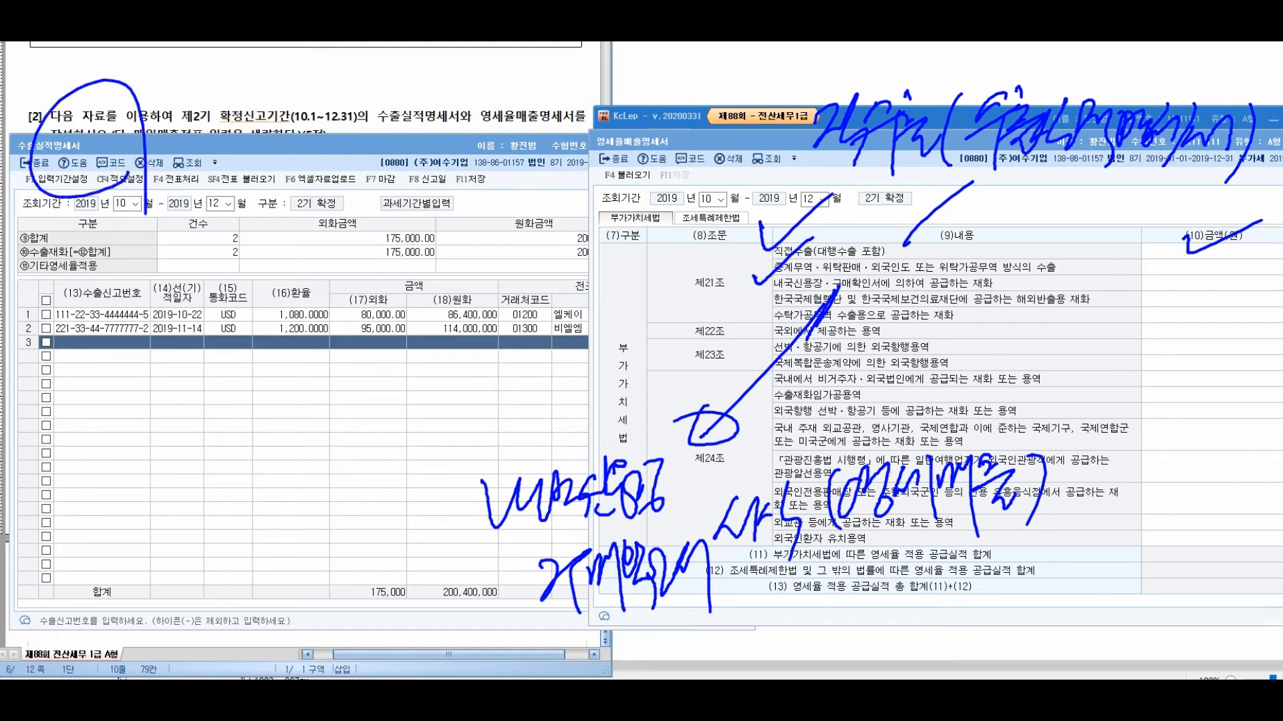
left_click_drag(1189, 225, 1264, 227)
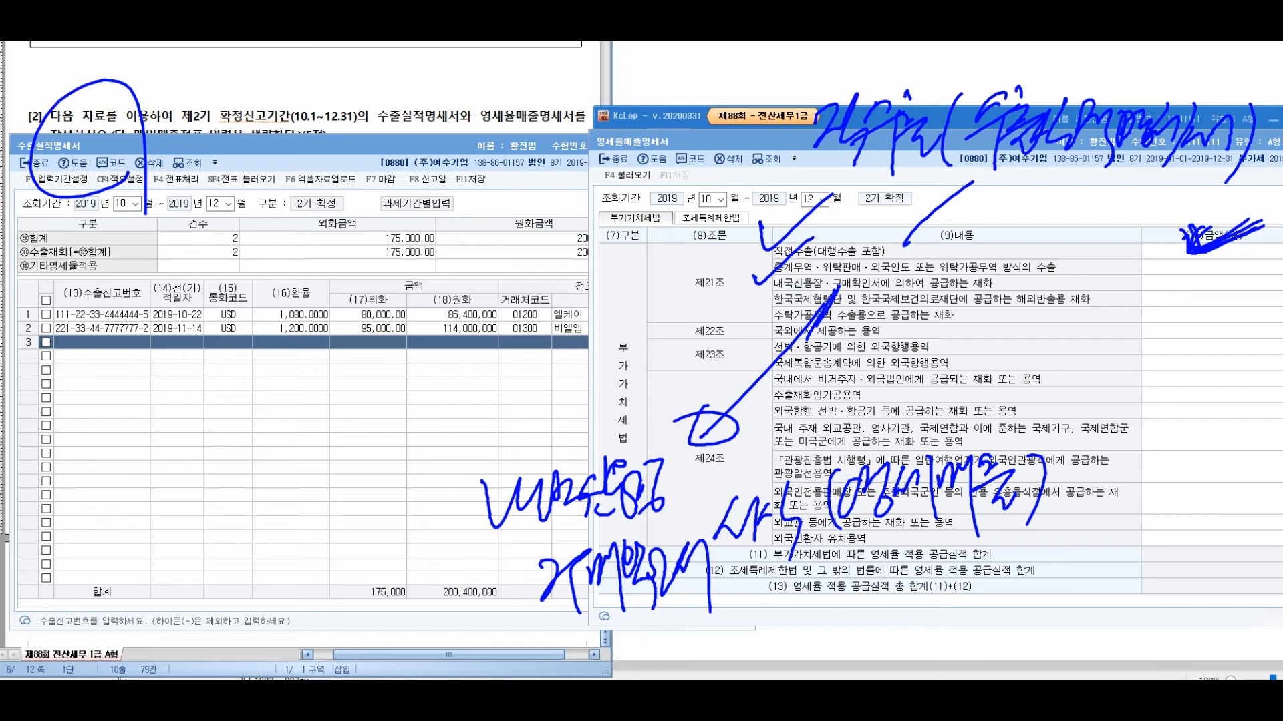
mouse_move(443, 566)
left_mouse_down()
mouse_move(511, 557)
mouse_move(515, 584)
left_mouse_up()
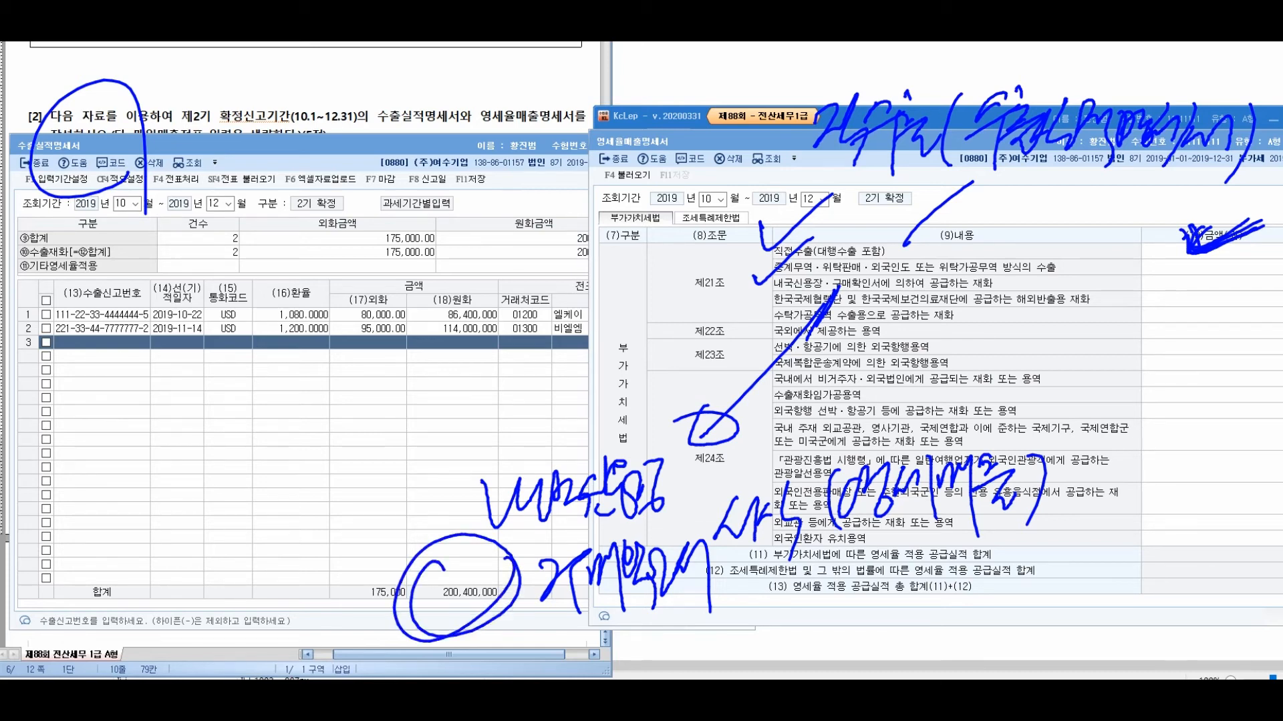
key("Escape")
Enter 200,400,000 won as the direct export amount (직접수출, 대행수출 포함) and save the zero-rated sales statement.
left_click(1212, 252)
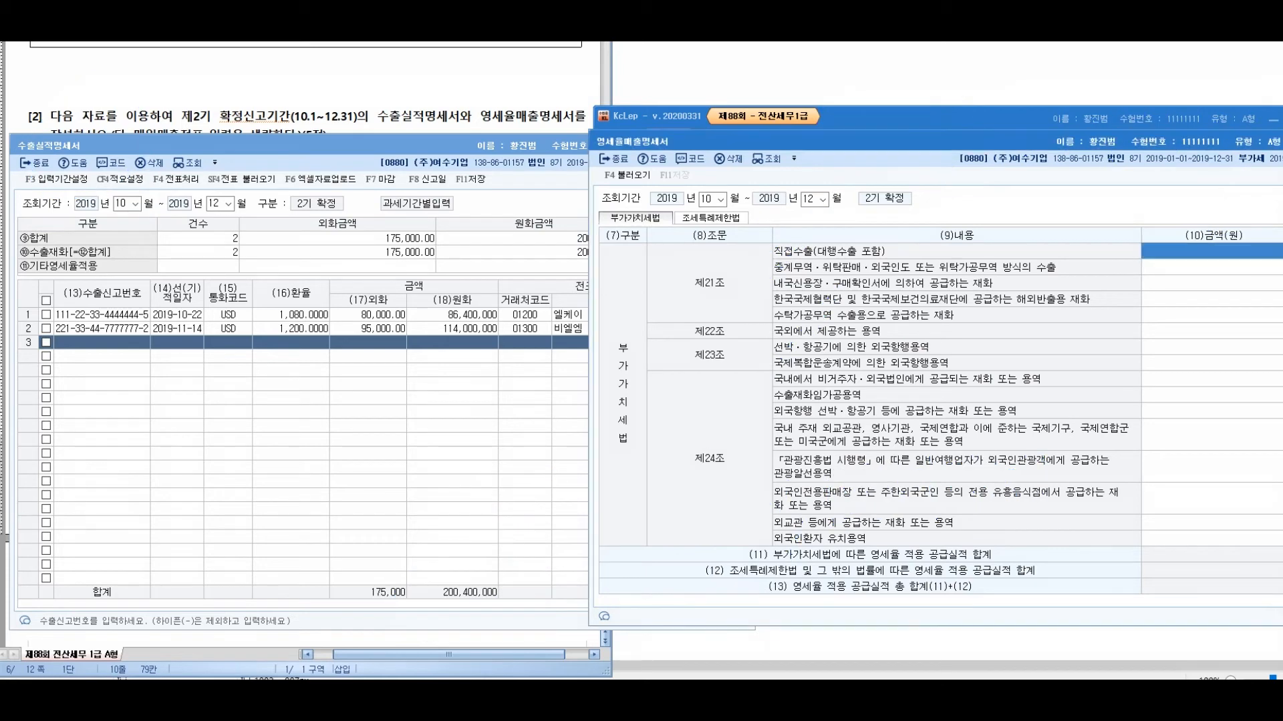
type("200400000")
key("Return")
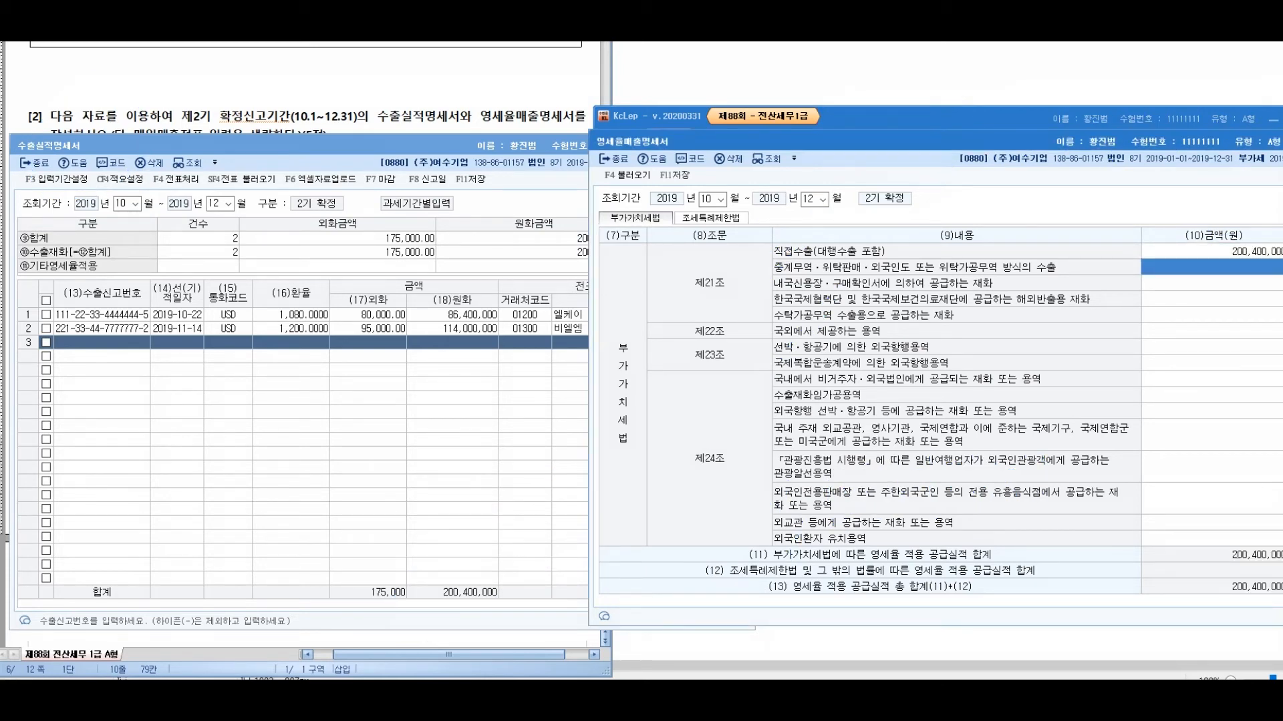
key("F11")
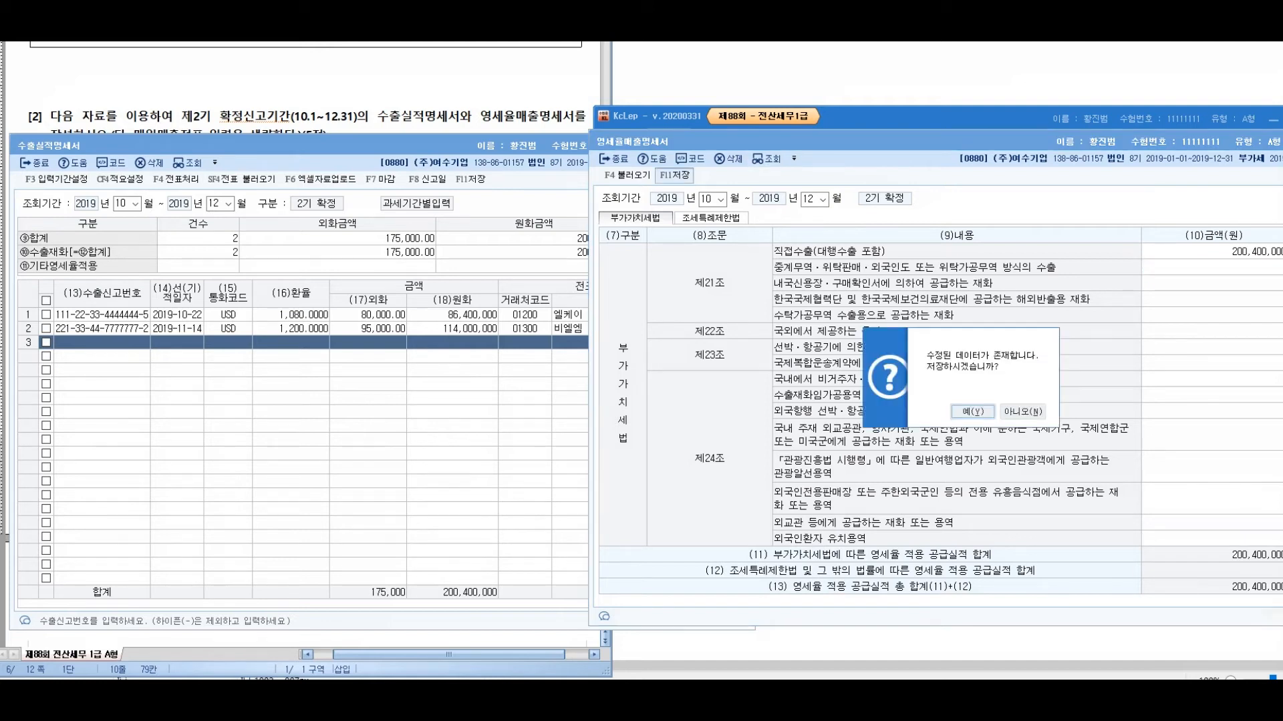
key("Return")
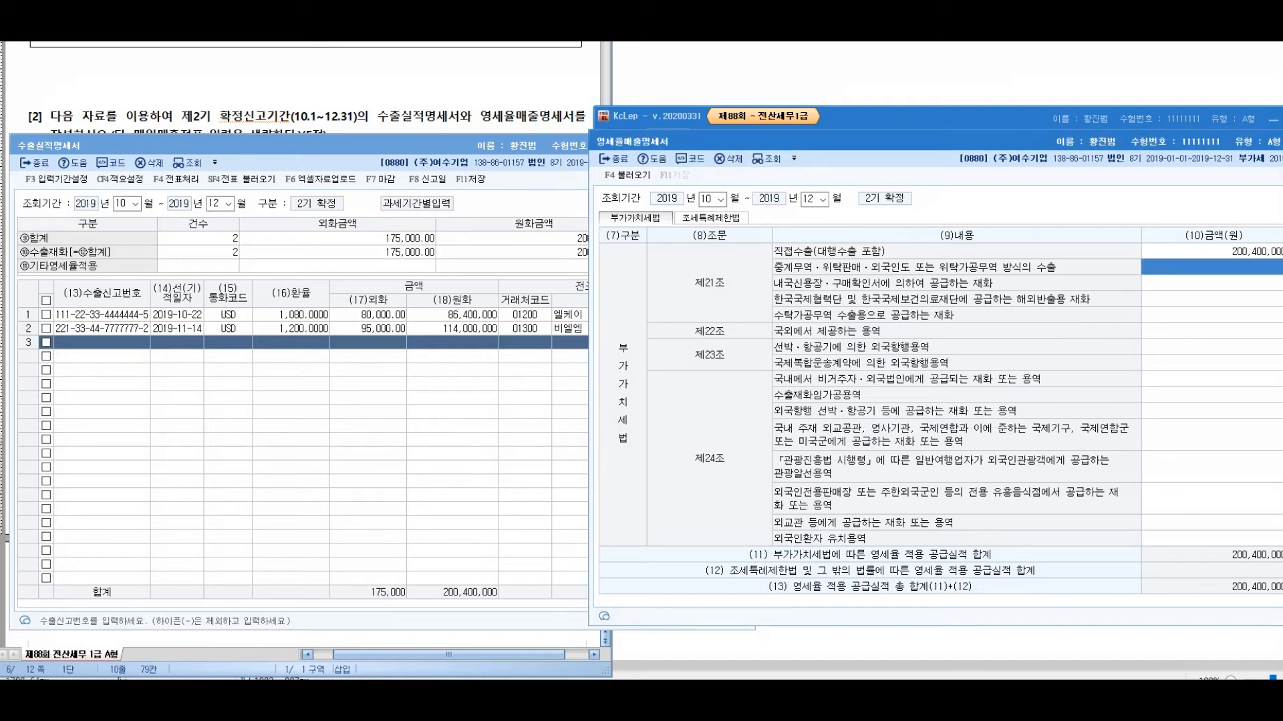
key("ctrl+2")
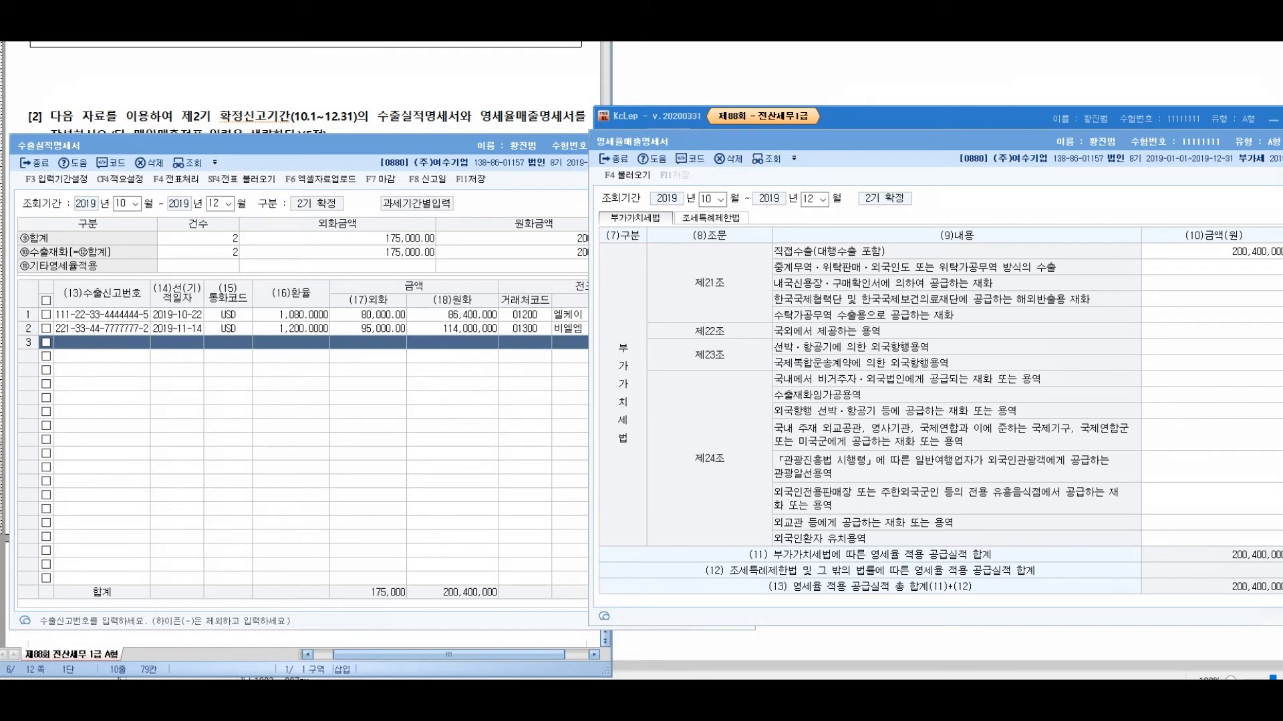
left_click_drag(179, 419, 179, 453)
mouse_move(194, 466)
left_mouse_down()
mouse_move(183, 409)
mouse_move(203, 440)
left_mouse_up()
mouse_move(264, 406)
left_mouse_down()
mouse_move(260, 433)
mouse_move(275, 433)
left_mouse_up()
left_click_drag(265, 435, 265, 481)
left_click_drag(271, 416, 298, 441)
mouse_move(291, 441)
left_mouse_down()
mouse_move(308, 451)
mouse_move(318, 440)
left_mouse_up()
left_click_drag(318, 439, 350, 446)
left_click_drag(347, 446, 361, 473)
left_click_drag(378, 429, 386, 426)
mouse_move(386, 426)
left_mouse_down()
mouse_move(430, 441)
mouse_move(511, 434)
left_mouse_up()
mouse_move(505, 426)
left_mouse_down()
mouse_move(507, 485)
mouse_move(545, 441)
left_mouse_up()
mouse_move(539, 417)
left_mouse_down()
mouse_move(565, 411)
mouse_move(571, 461)
left_mouse_up()
mouse_move(569, 418)
left_mouse_down()
mouse_move(586, 444)
mouse_move(601, 441)
left_mouse_up()
left_click_drag(594, 434, 610, 450)
left_click_drag(708, 330, 630, 403)
left_click_drag(658, 229, 651, 262)
left_click_drag(673, 231, 678, 279)
left_click_drag(688, 221, 715, 255)
mouse_move(710, 227)
left_mouse_down()
mouse_move(716, 294)
mouse_move(728, 246)
left_mouse_up()
left_click_drag(732, 256, 734, 266)
mouse_move(798, 212)
left_mouse_down()
mouse_move(768, 252)
mouse_move(791, 251)
left_mouse_up()
left_click_drag(792, 259, 807, 270)
mouse_move(809, 223)
left_mouse_down()
mouse_move(825, 247)
mouse_move(843, 242)
left_mouse_up()
left_click_drag(834, 250, 835, 287)
left_click_drag(861, 226, 898, 243)
left_click_drag(677, 378, 680, 380)
mouse_move(684, 382)
left_mouse_down()
mouse_move(701, 381)
mouse_move(725, 412)
left_mouse_up()
left_click_drag(718, 368, 758, 393)
mouse_move(797, 355)
left_mouse_down()
mouse_move(829, 403)
mouse_move(858, 393)
mouse_move(864, 439)
left_mouse_up()
mouse_move(871, 378)
left_mouse_down()
mouse_move(895, 399)
mouse_move(910, 390)
left_mouse_up()
mouse_move(945, 343)
left_mouse_down()
mouse_move(957, 402)
mouse_move(992, 367)
left_mouse_up()
left_click_drag(991, 360, 1012, 392)
mouse_move(1027, 353)
left_mouse_down()
mouse_move(1051, 377)
mouse_move(1090, 382)
left_mouse_up()
left_click_drag(875, 458, 903, 455)
left_click_drag(891, 479, 911, 472)
left_click_drag(938, 431, 943, 464)
mouse_move(946, 435)
left_mouse_down()
mouse_move(974, 478)
mouse_move(995, 468)
left_mouse_up()
mouse_move(1001, 435)
left_mouse_down()
mouse_move(1038, 428)
mouse_move(1065, 451)
left_mouse_up()
mouse_move(1028, 420)
left_mouse_down()
mouse_move(1037, 502)
mouse_move(1052, 482)
left_mouse_up()
mouse_move(160, 558)
left_mouse_down()
mouse_move(179, 587)
mouse_move(167, 531)
left_mouse_up()
mouse_move(262, 575)
left_mouse_down()
mouse_move(278, 545)
mouse_move(311, 551)
mouse_move(331, 528)
mouse_move(347, 568)
mouse_move(384, 541)
mouse_move(398, 598)
left_mouse_up()
mouse_move(401, 516)
left_mouse_down()
mouse_move(431, 582)
mouse_move(454, 540)
mouse_move(479, 574)
mouse_move(520, 542)
mouse_move(565, 534)
left_mouse_up()
left_click_drag(567, 534, 557, 611)
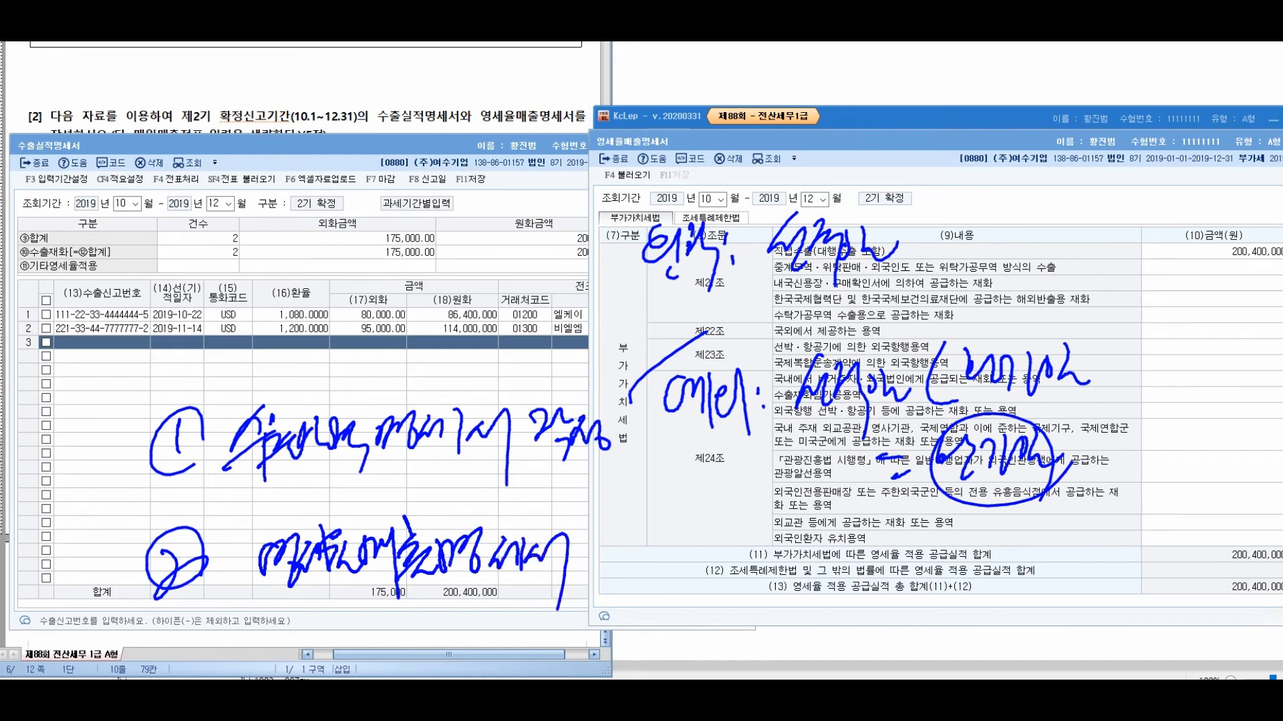
left_click(629, 555)
left_click(636, 575)
left_click_drag(668, 531, 678, 574)
mouse_move(674, 558)
left_mouse_down()
mouse_move(702, 544)
mouse_move(703, 601)
left_mouse_up()
mouse_move(708, 574)
left_mouse_down()
mouse_move(741, 544)
mouse_move(740, 593)
left_mouse_up()
left_click_drag(769, 548, 817, 600)
mouse_move(810, 555)
left_mouse_down()
mouse_move(840, 542)
mouse_move(845, 608)
left_mouse_up()
left_click_drag(905, 551, 928, 581)
left_click_drag(925, 548, 952, 596)
left_click_drag(945, 561, 981, 587)
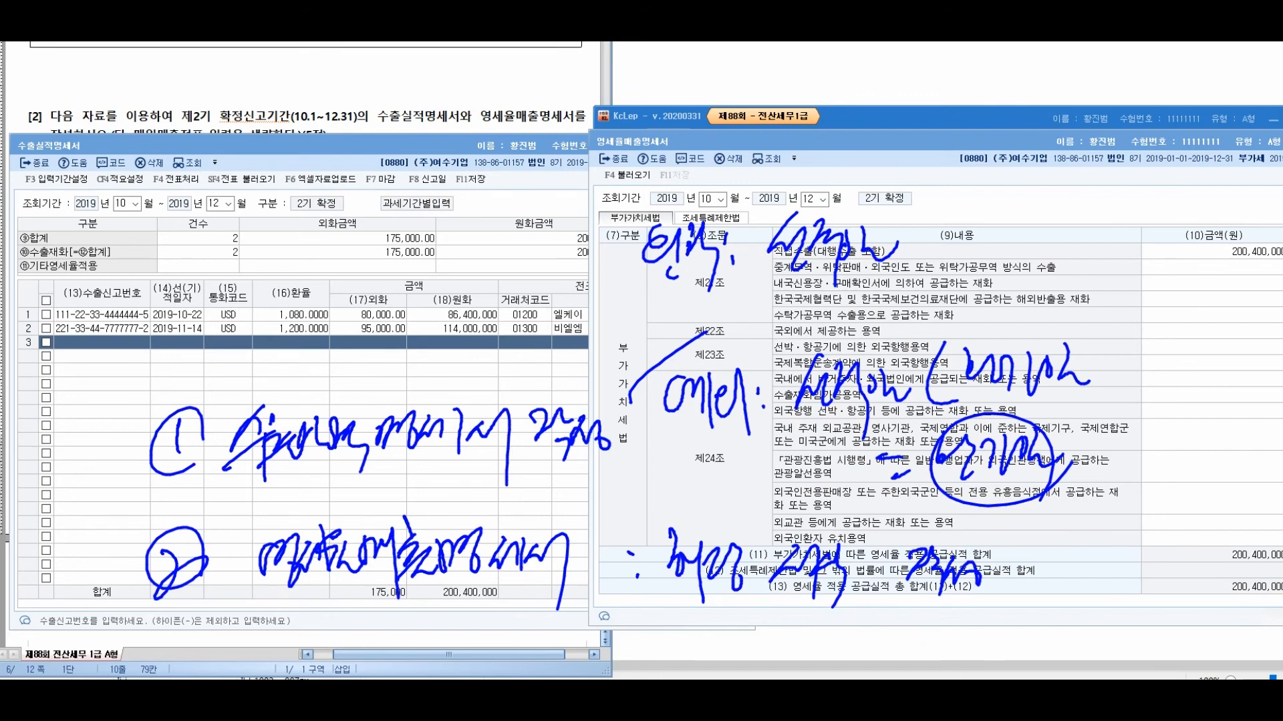
left_click_drag(1138, 242, 1157, 232)
mouse_move(123, 425)
left_mouse_down()
mouse_move(100, 427)
mouse_move(156, 563)
left_mouse_up()
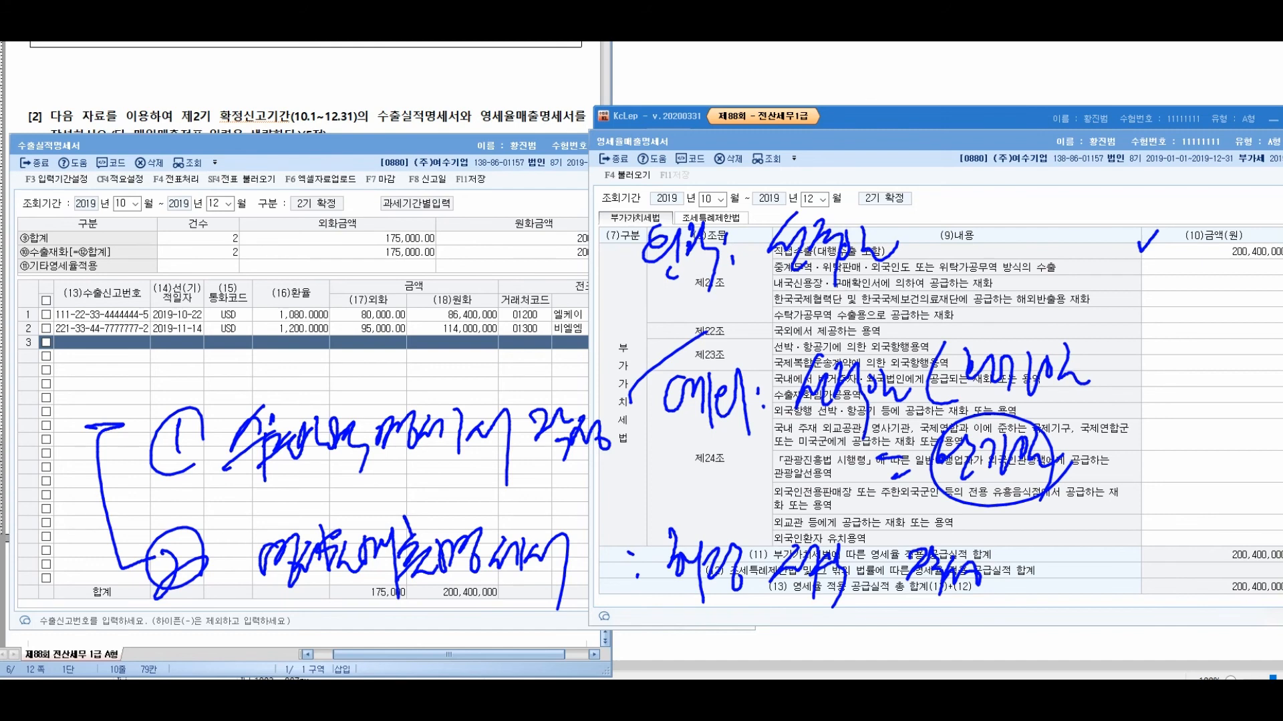
mouse_move(579, 167)
left_mouse_down()
mouse_move(690, 144)
mouse_move(574, 173)
left_mouse_up()
left_click_drag(716, 96, 758, 155)
mouse_move(761, 106)
left_mouse_down()
mouse_move(772, 170)
mouse_move(834, 140)
mouse_move(878, 158)
left_mouse_up()
left_click_drag(888, 94, 880, 170)
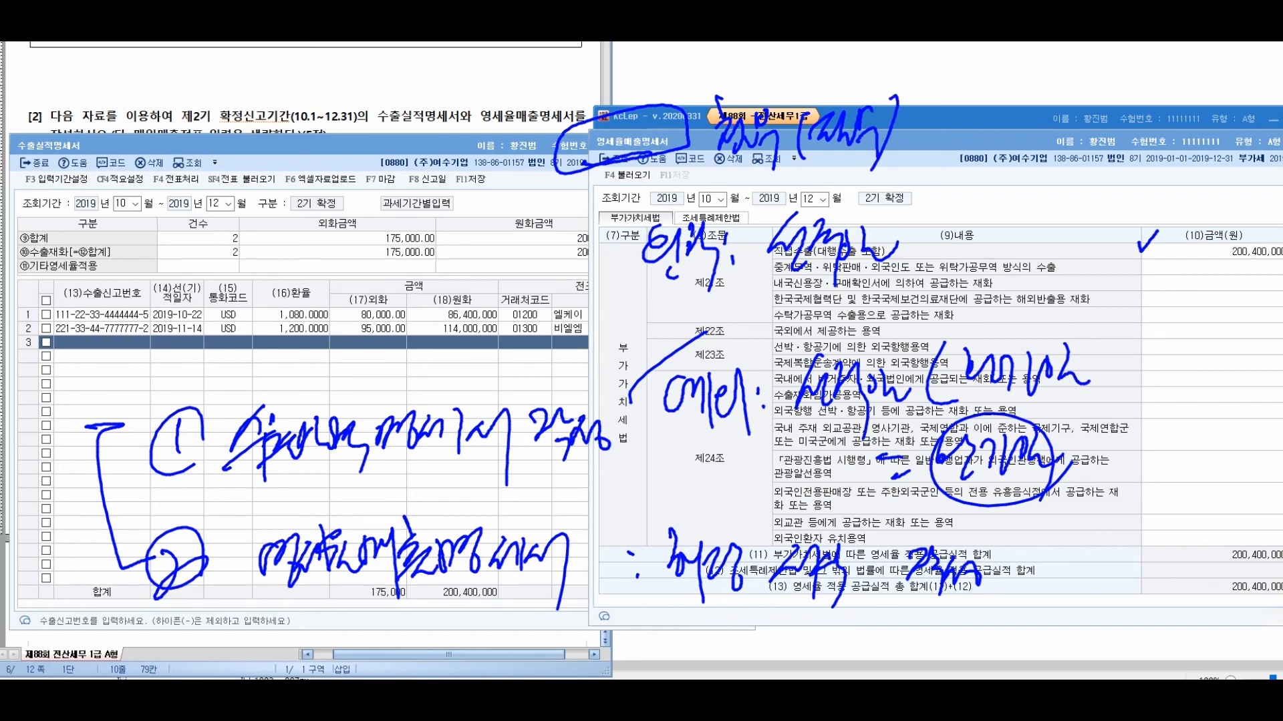
left_click_drag(87, 120, 151, 167)
left_click_drag(154, 98, 238, 151)
left_click_drag(239, 105, 250, 122)
left_click_drag(254, 115, 262, 181)
left_click_drag(110, 197, 297, 150)
left_click_drag(155, 209, 199, 226)
mouse_move(200, 217)
left_mouse_down()
mouse_move(202, 252)
mouse_move(242, 234)
left_mouse_up()
left_click_drag(250, 234, 265, 233)
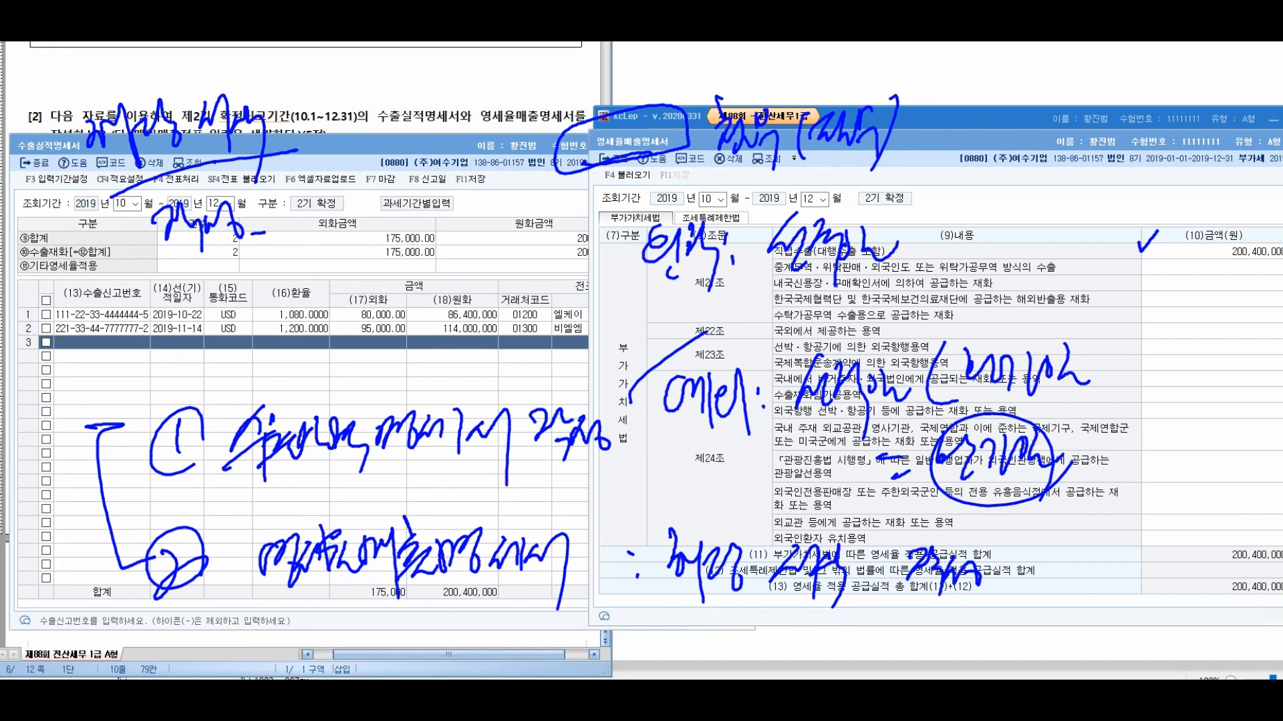
mouse_move(338, 141)
left_mouse_down()
mouse_move(484, 138)
mouse_move(508, 155)
left_mouse_up()
key("Escape")
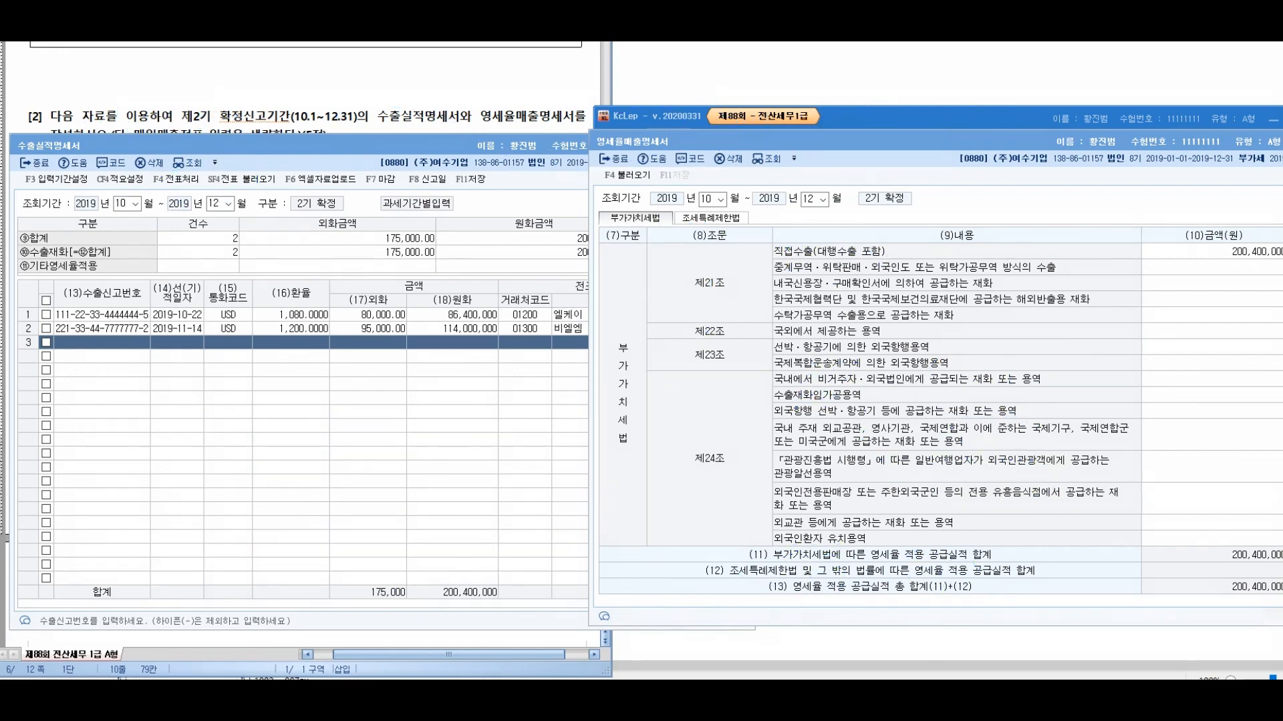